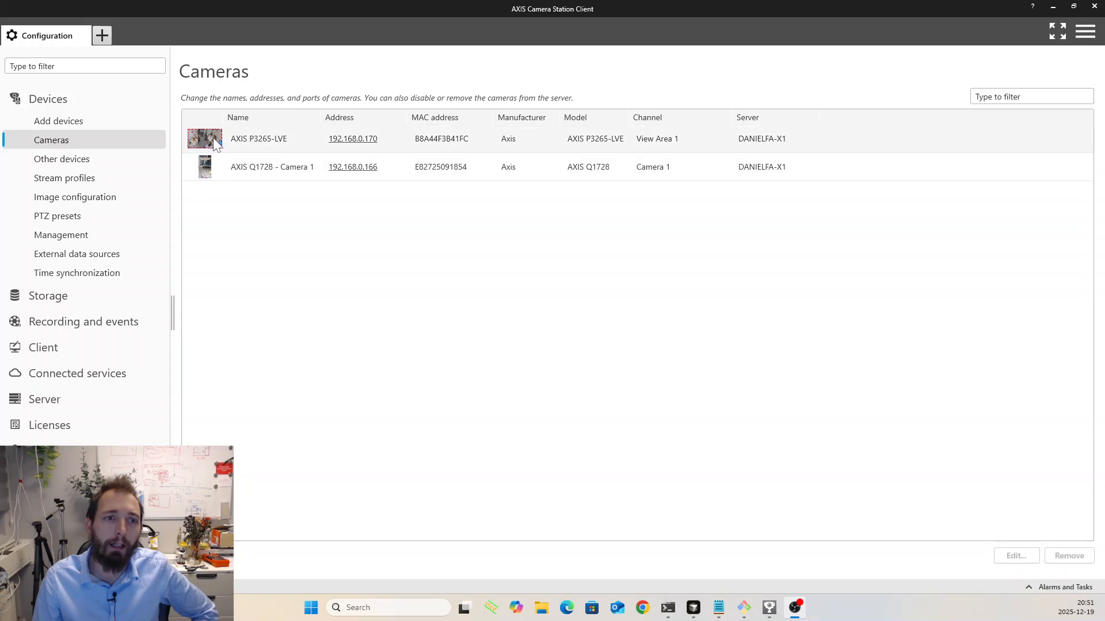
- Open the web interface of the AXIS P3265-LVE camera and bring up its list of installed apps
mouse_move(207, 142)
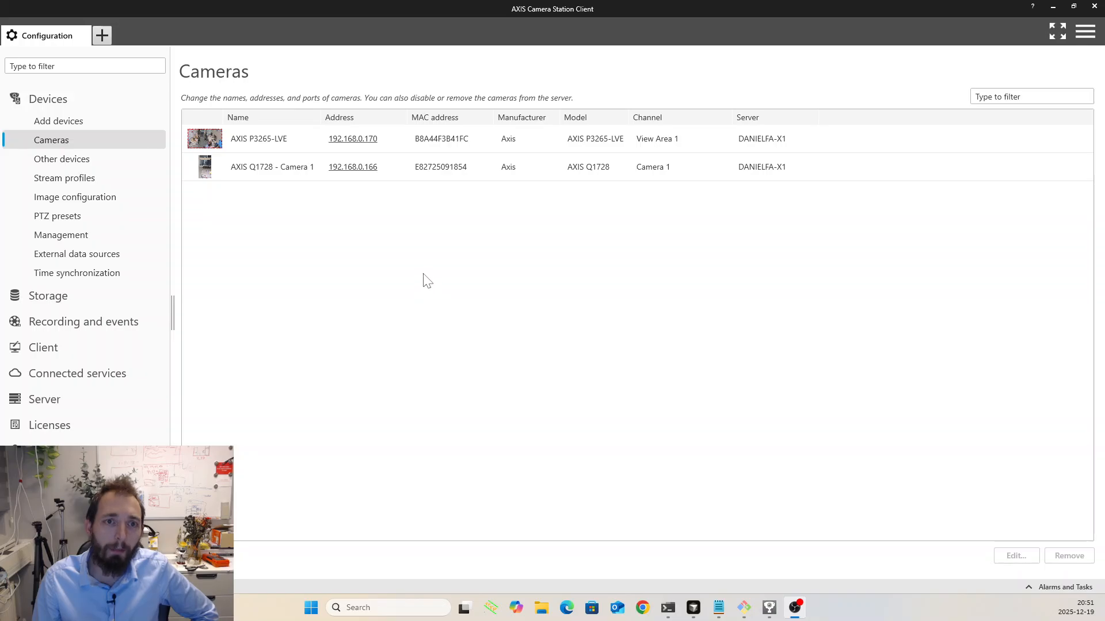
click(357, 145)
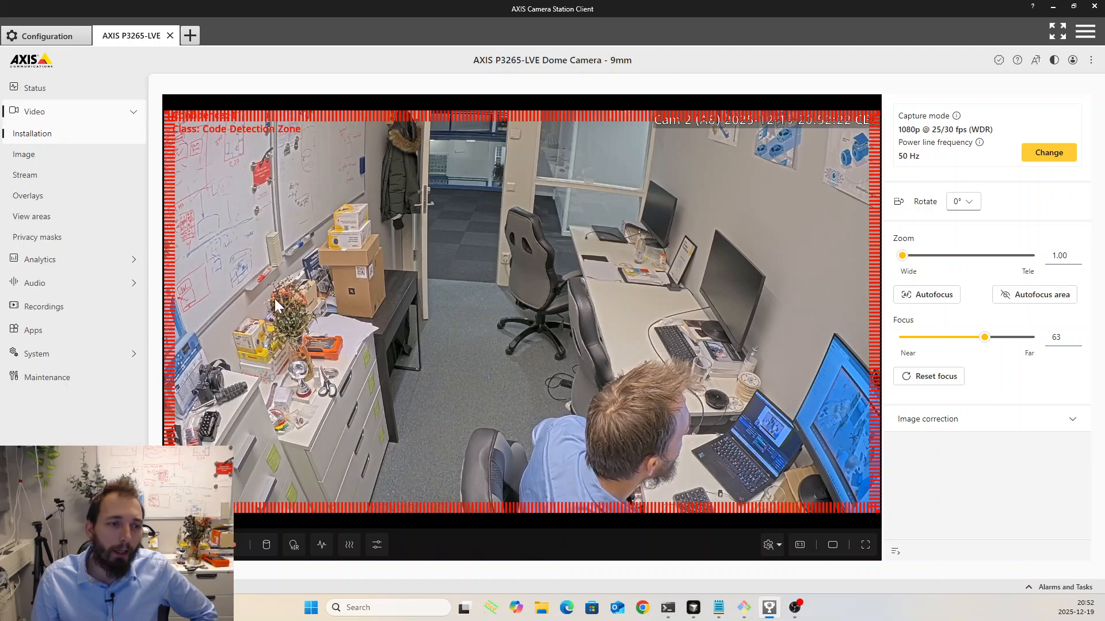
click(73, 329)
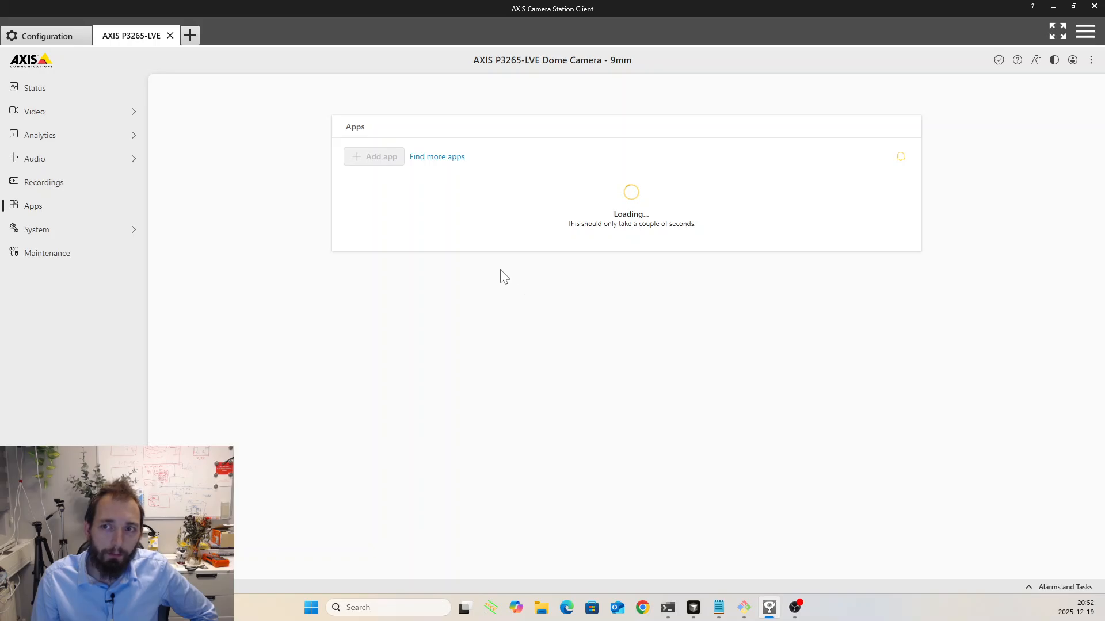
scroll(511, 258, down, 1)
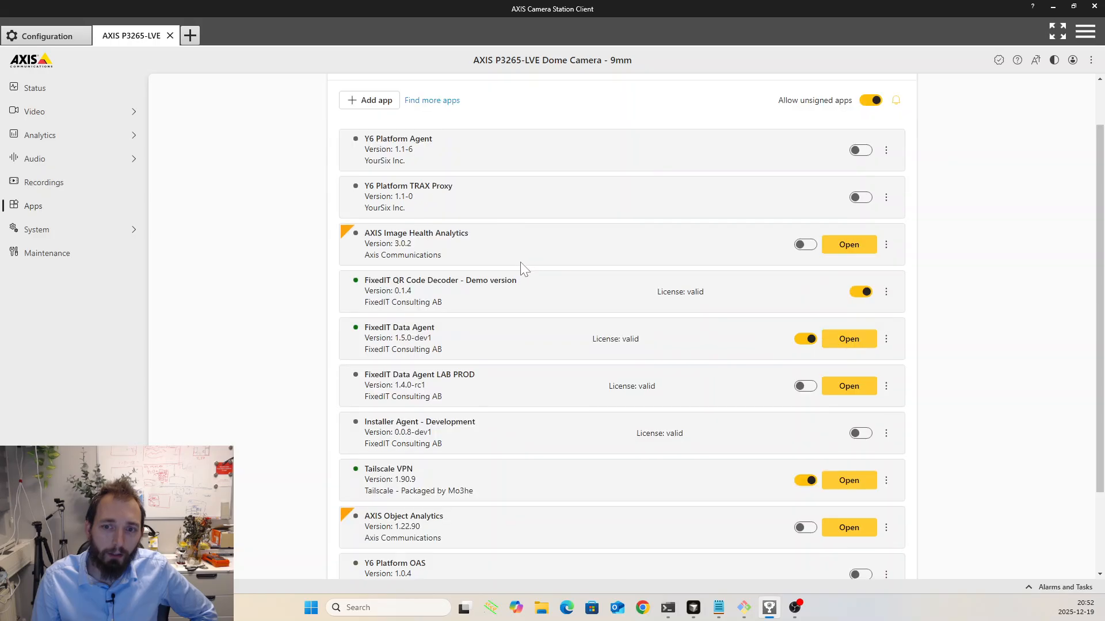
scroll(520, 262, up, 1)
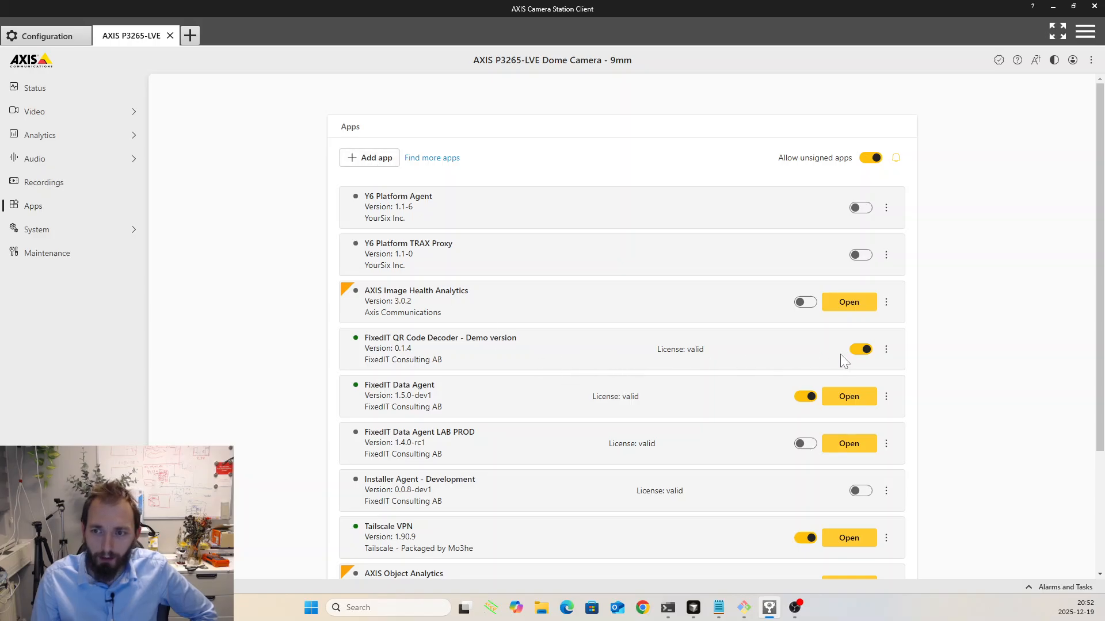
- Examine the FixedIT QR Code Decoder app's options and the camera's video stream page, returning to the installed apps
click(886, 349)
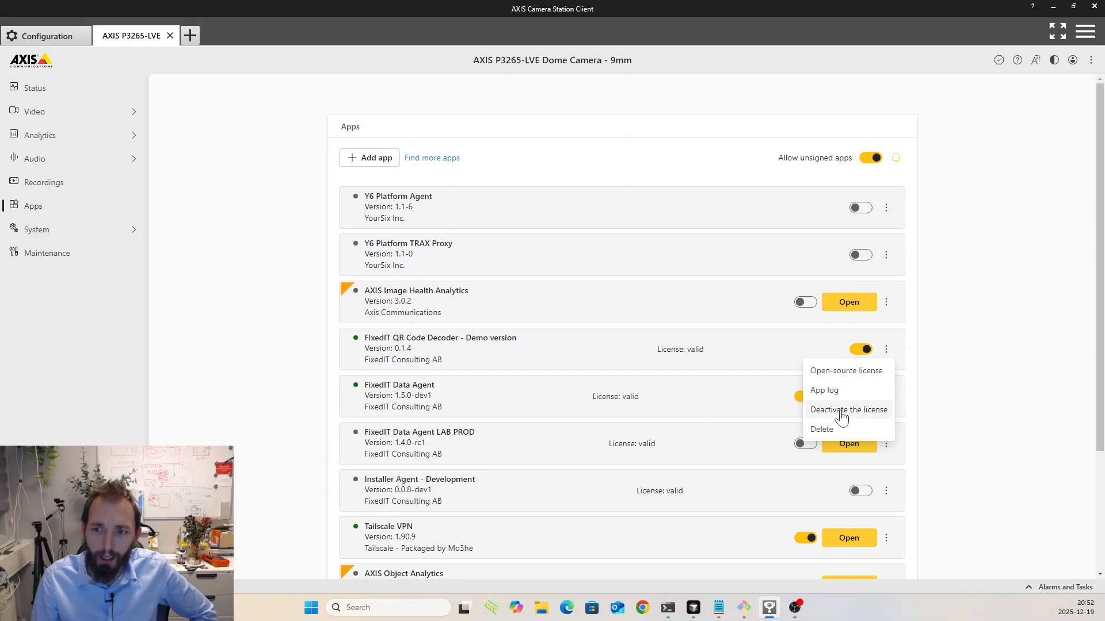
click(928, 391)
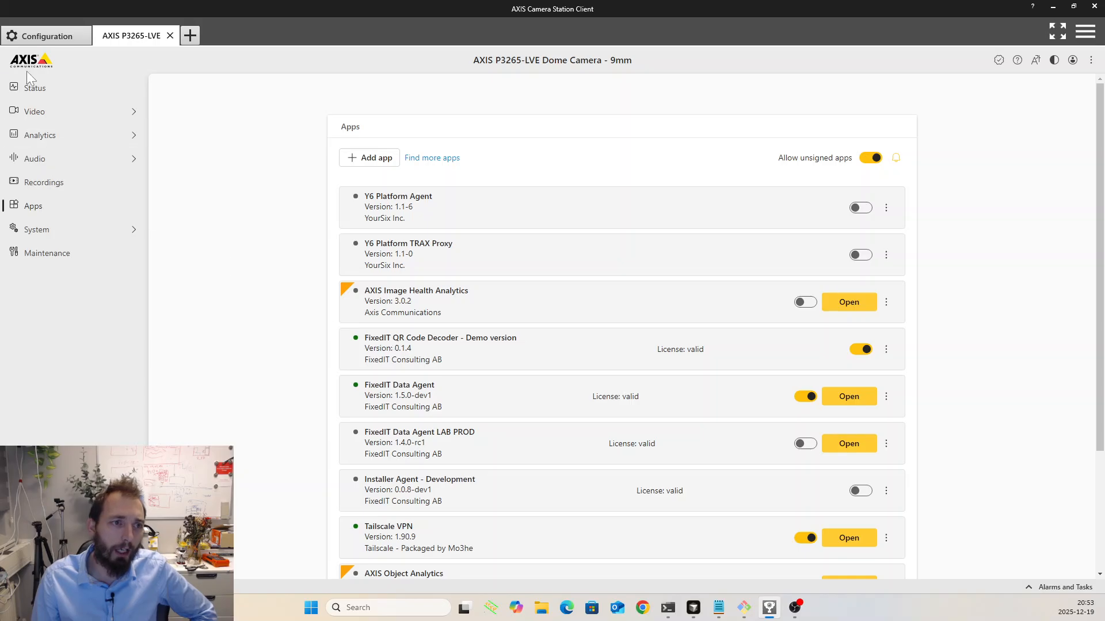
click(60, 113)
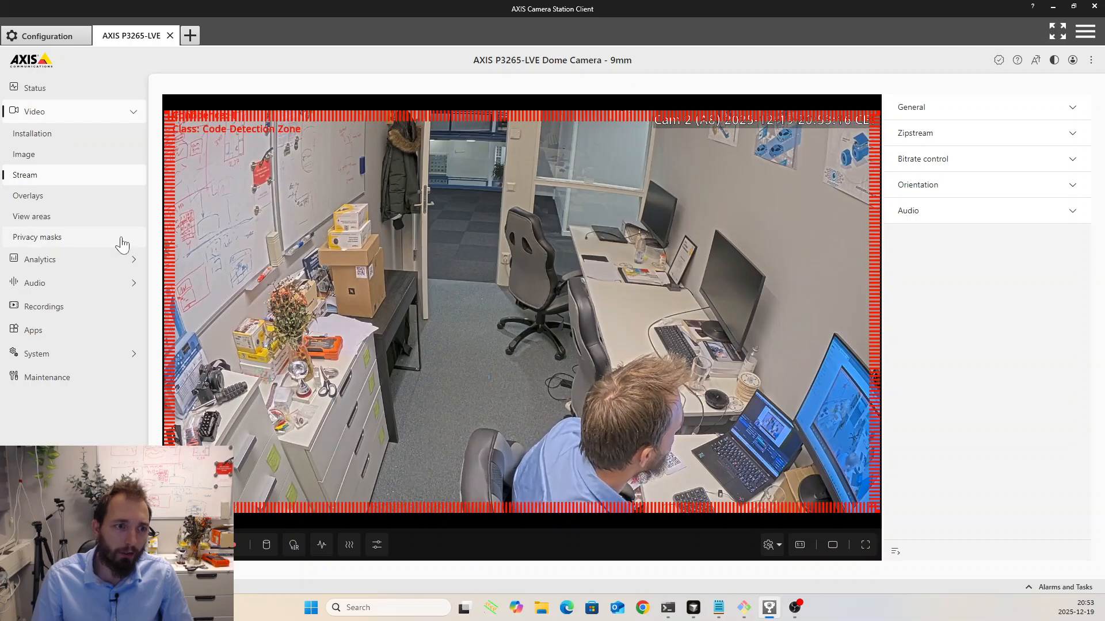
click(33, 330)
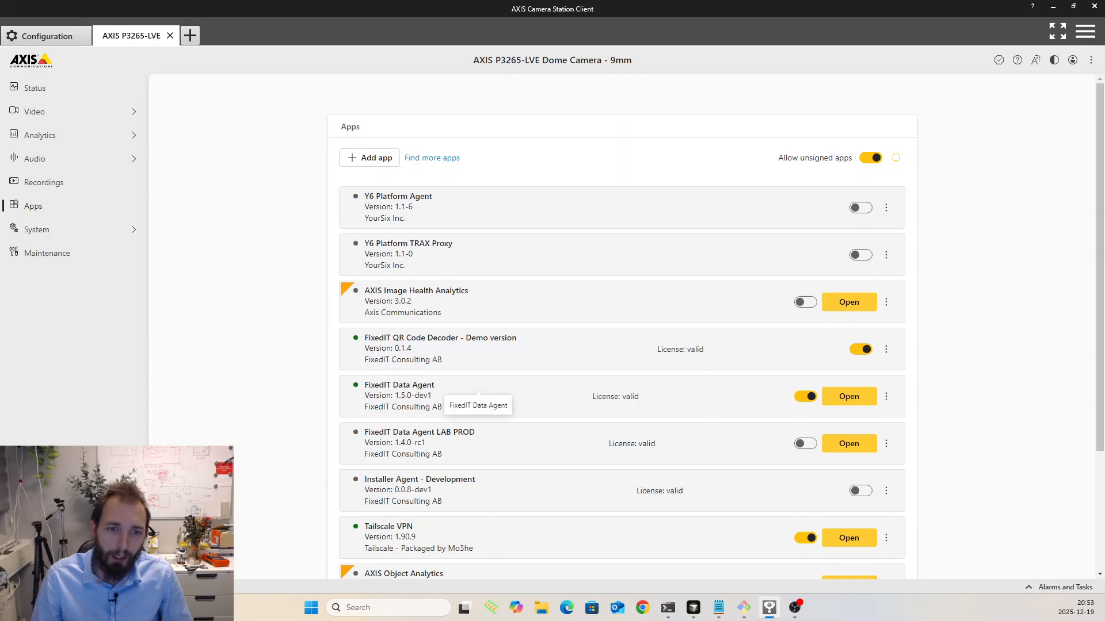
- Open the configuration of the FixedIT Data Agent app and disable its bundled config files
click(849, 397)
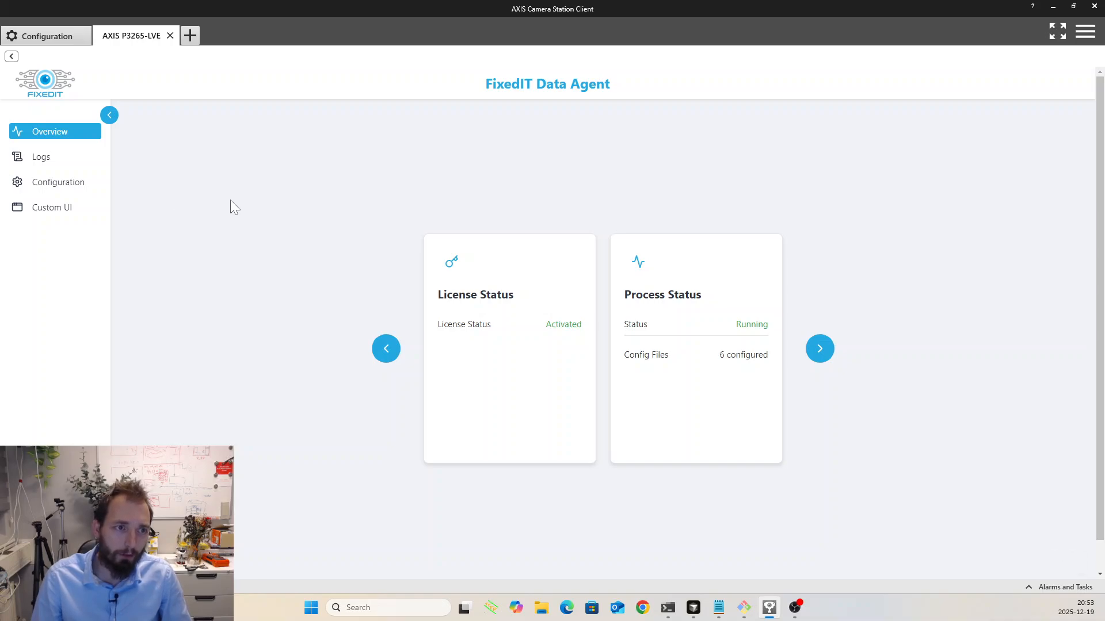
click(55, 185)
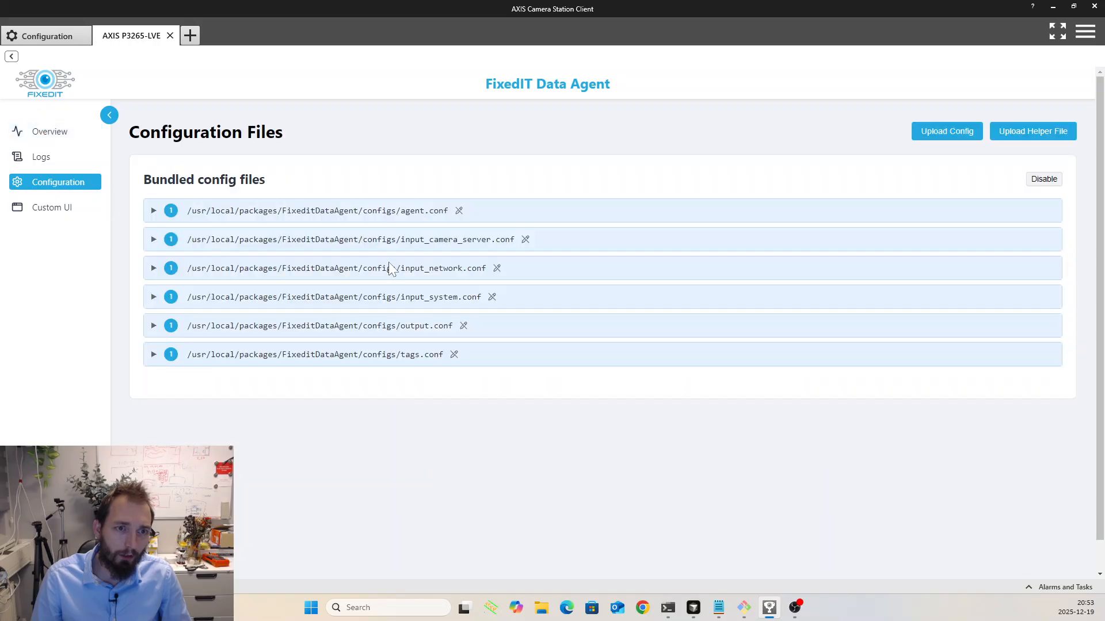
click(1044, 179)
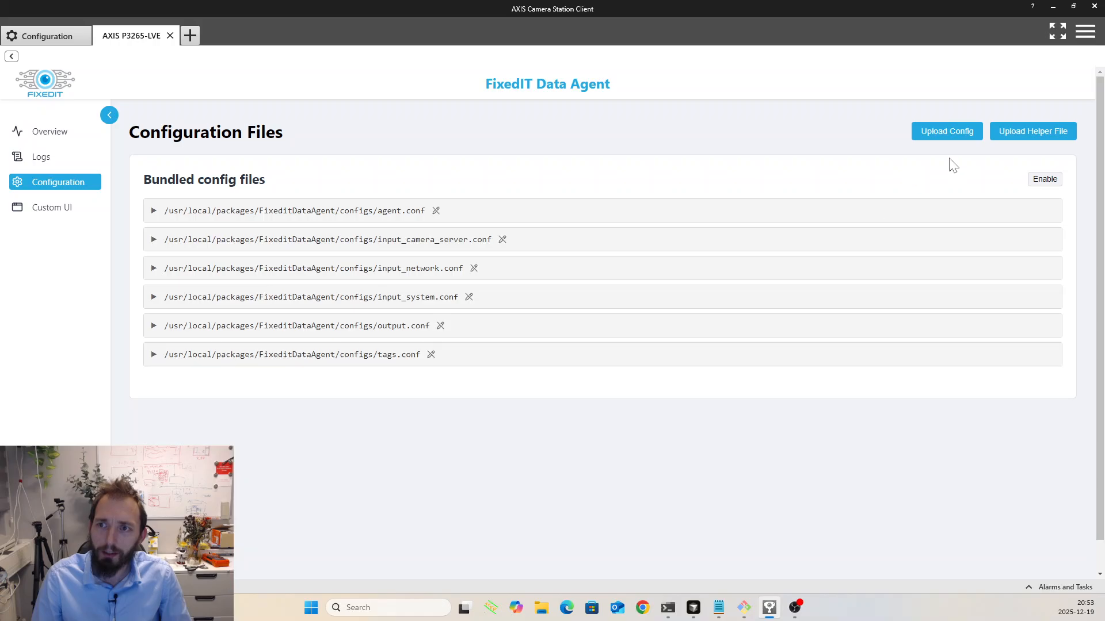
- Upload qr-acs-bridge.conf from the Downloads folder as a configuration file
click(944, 130)
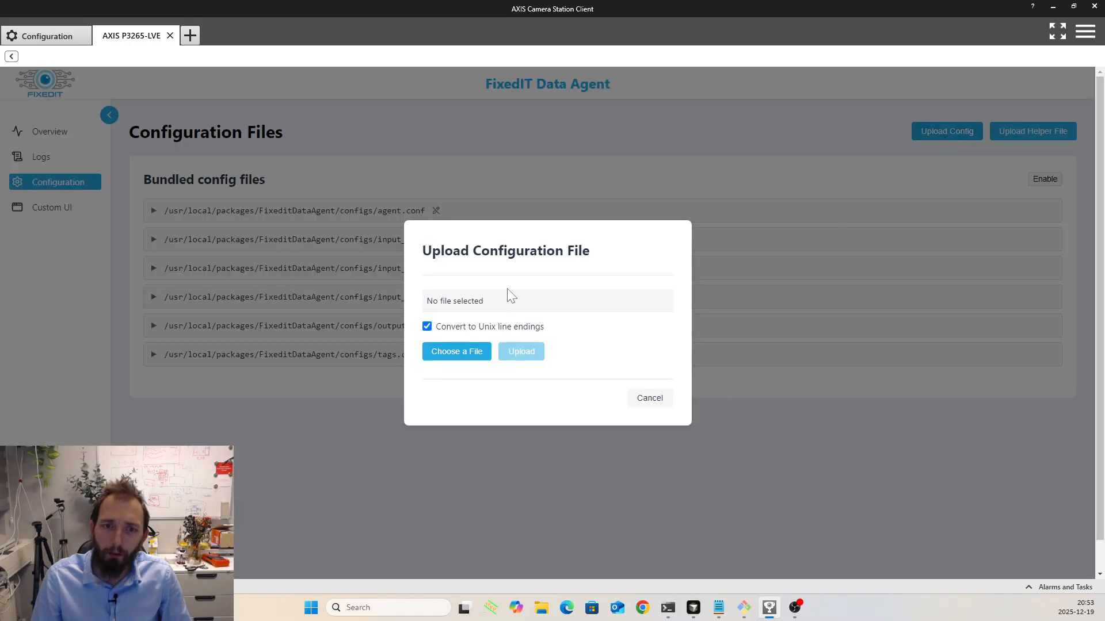
click(457, 352)
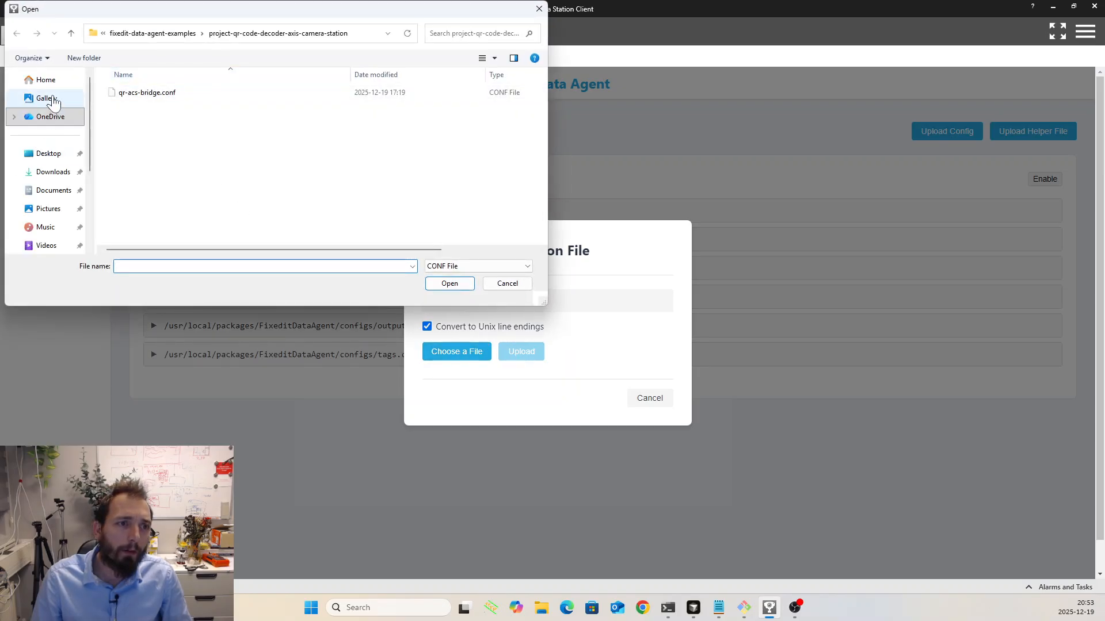
click(53, 171)
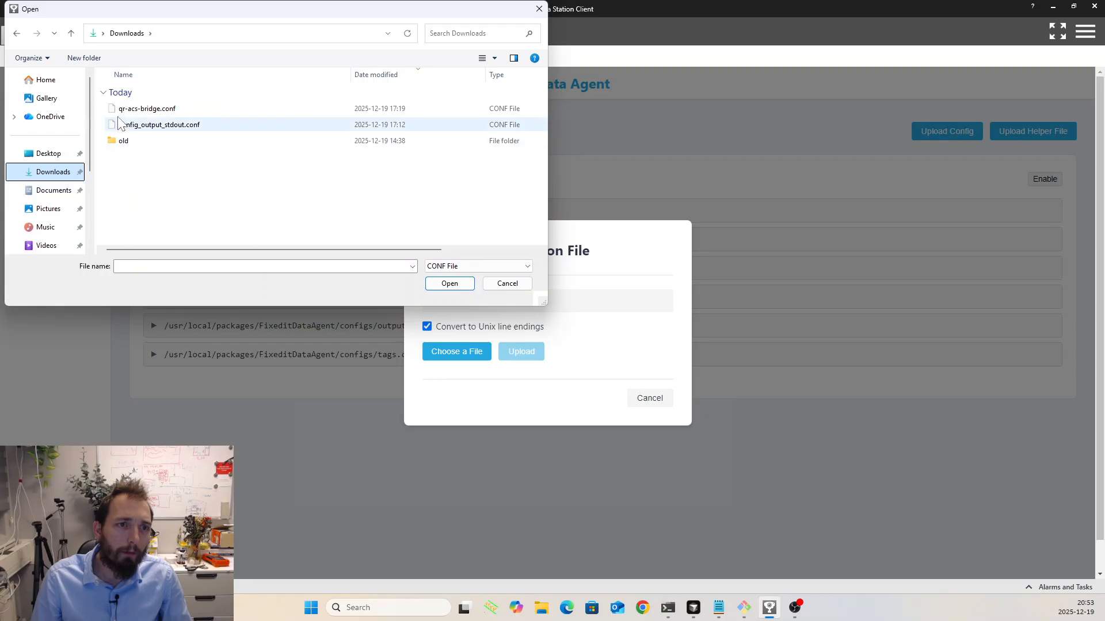
click(136, 111)
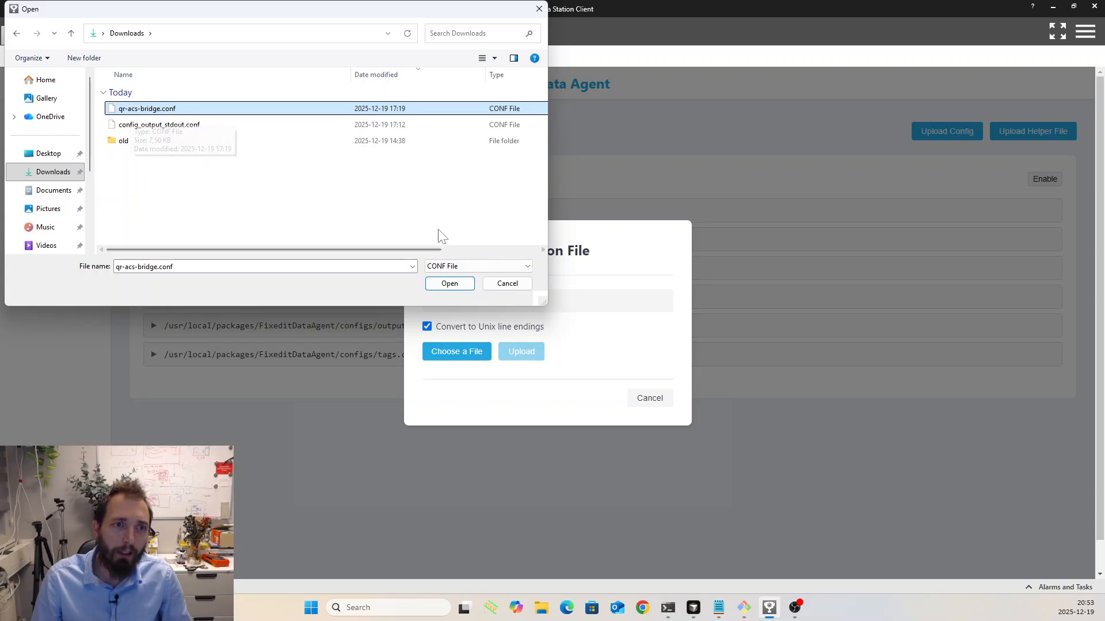
click(449, 284)
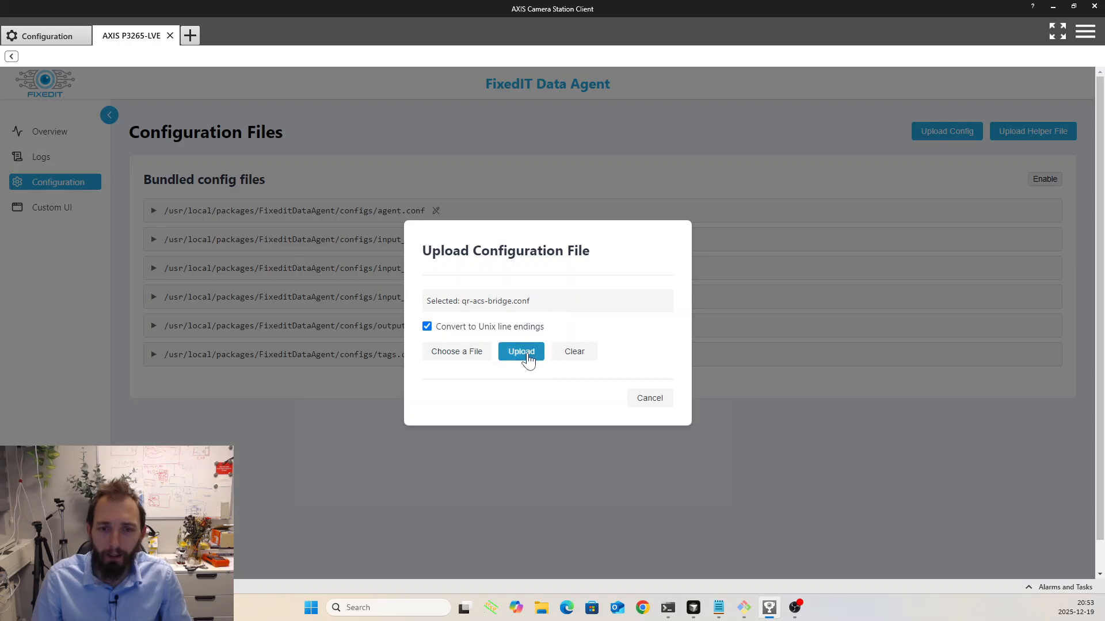
click(524, 353)
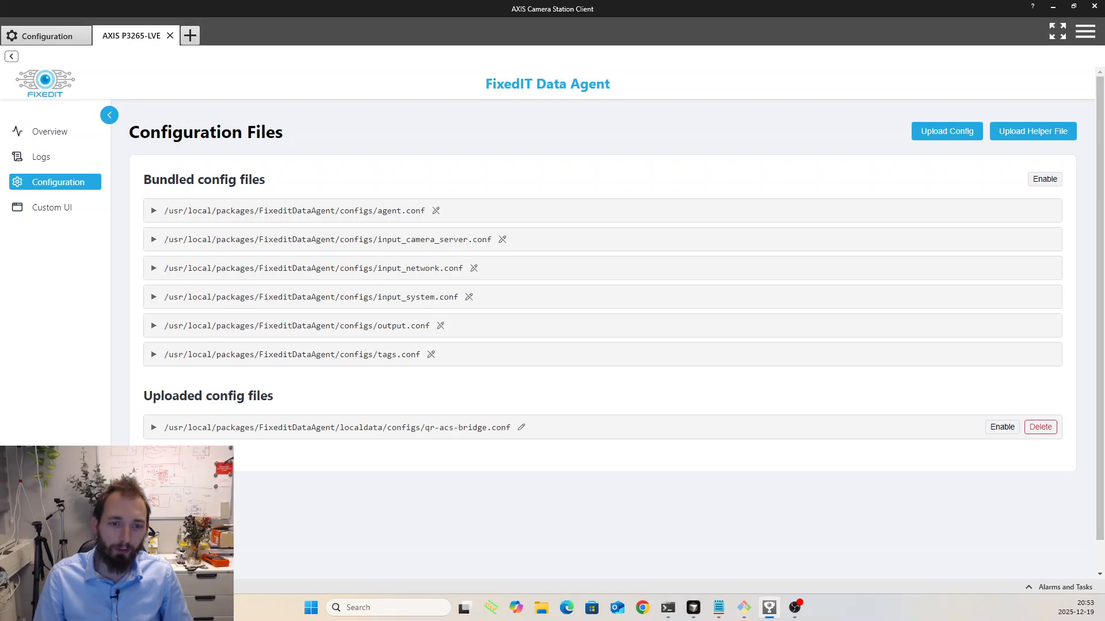
drag(425, 427, 435, 442)
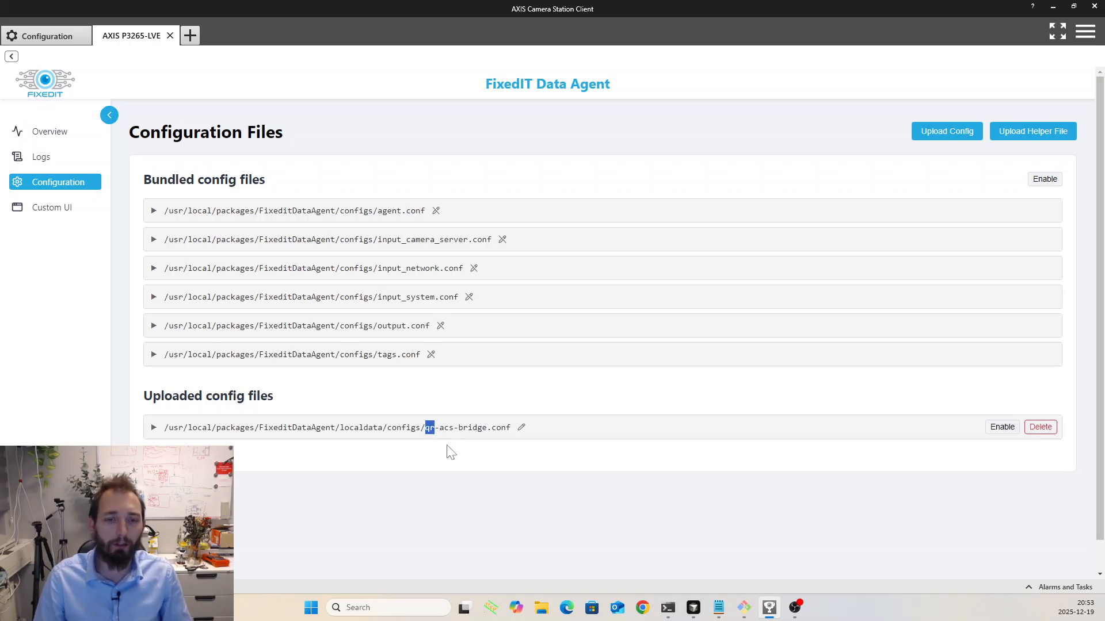
drag(439, 428, 454, 428)
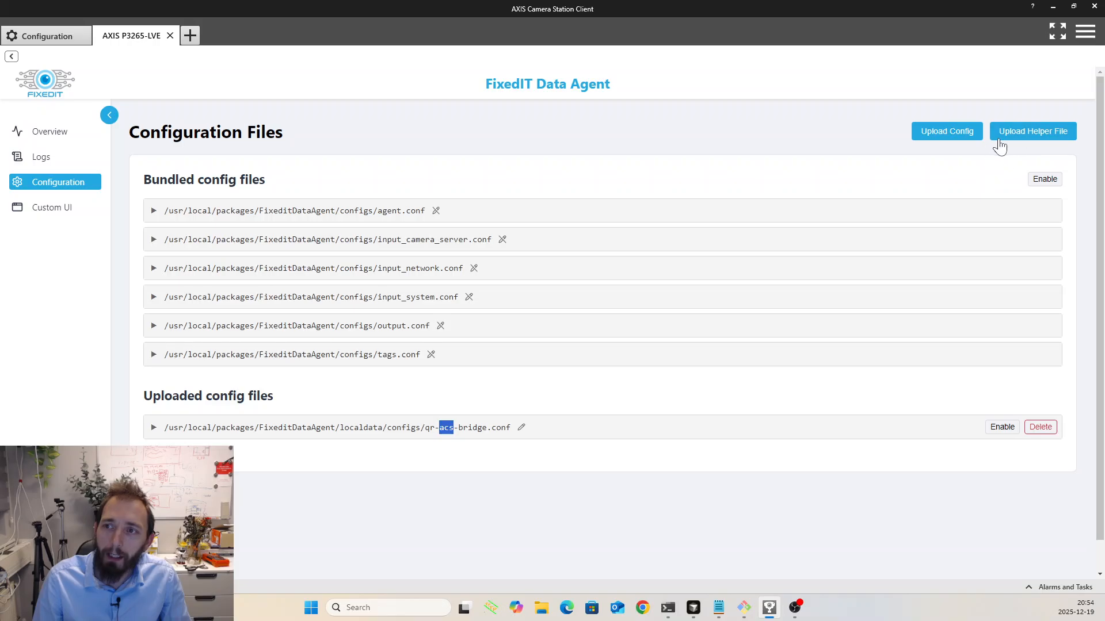
- Upload post_to_acs.sh from the Downloads folder as a helper file and make it executable
click(1032, 135)
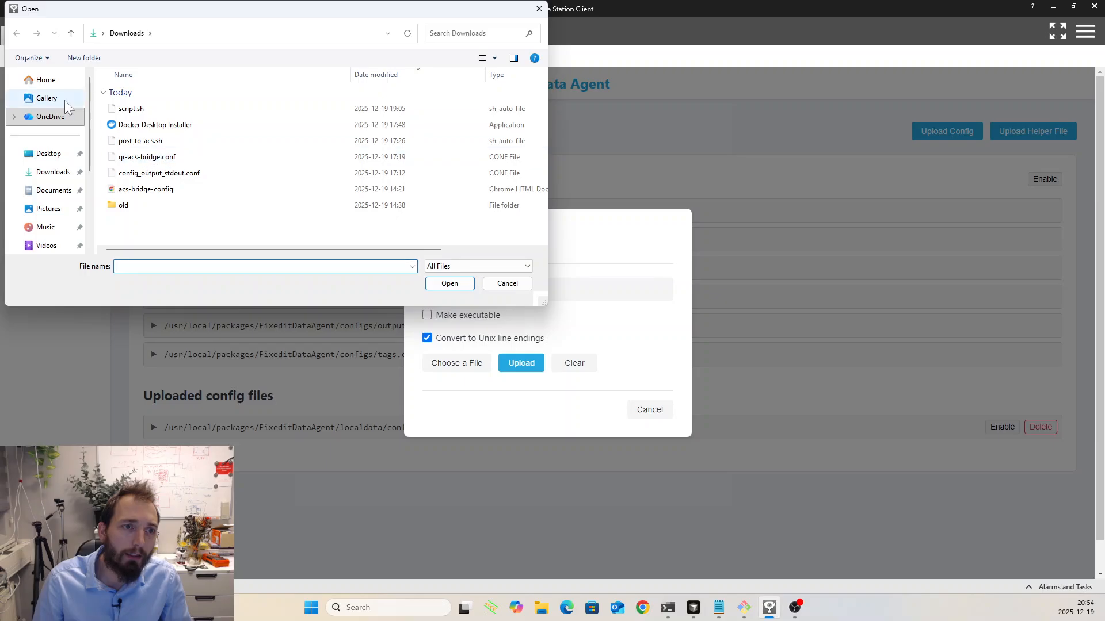
click(52, 174)
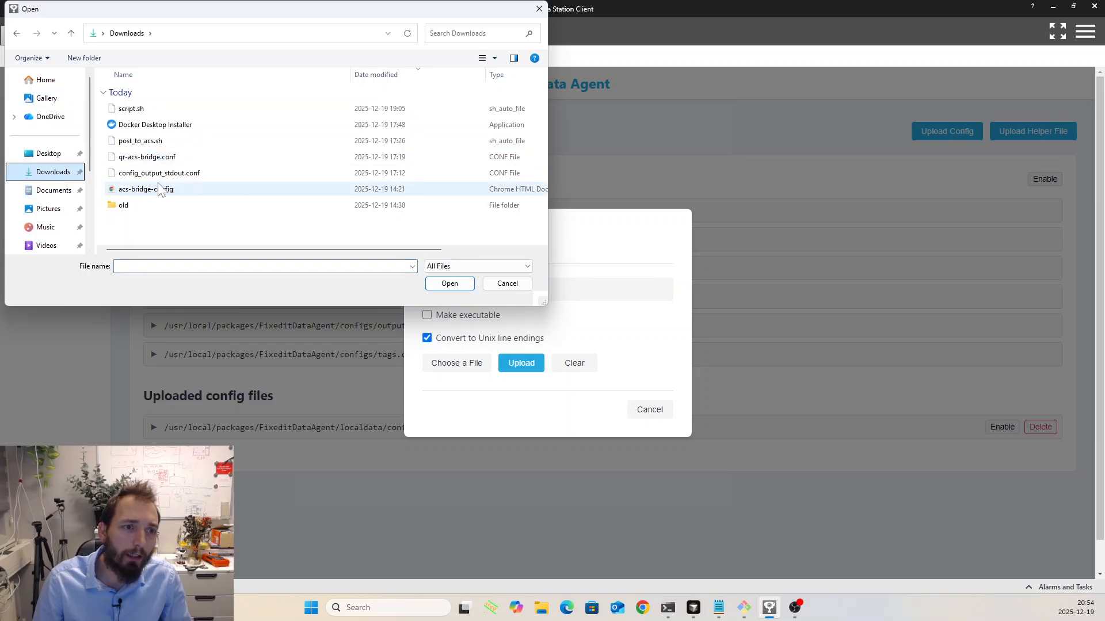
click(145, 161)
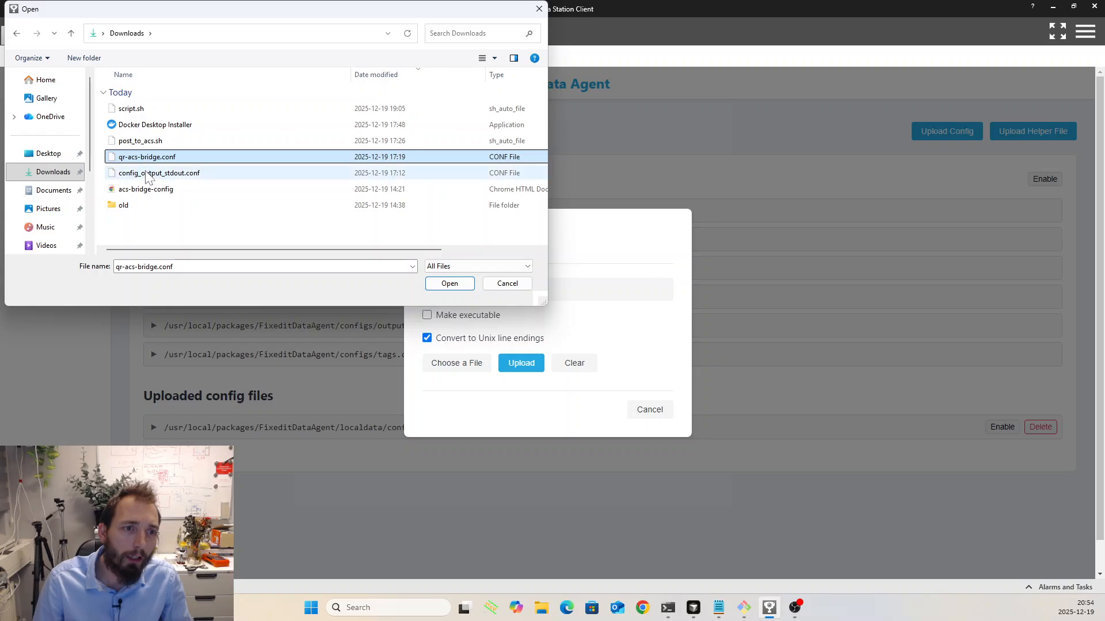
click(140, 145)
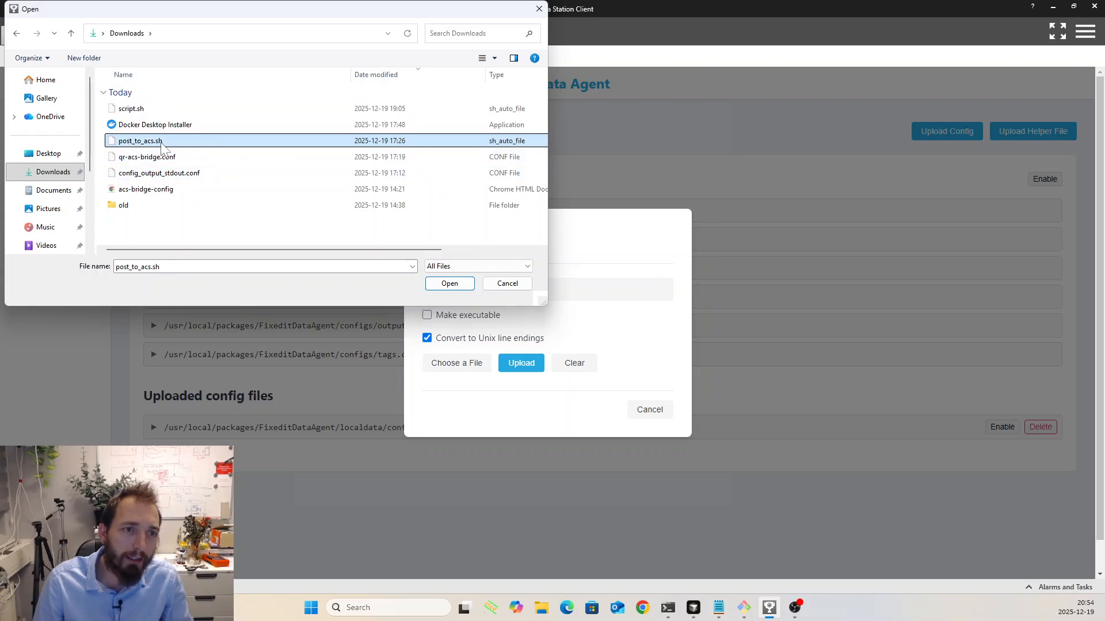
click(451, 283)
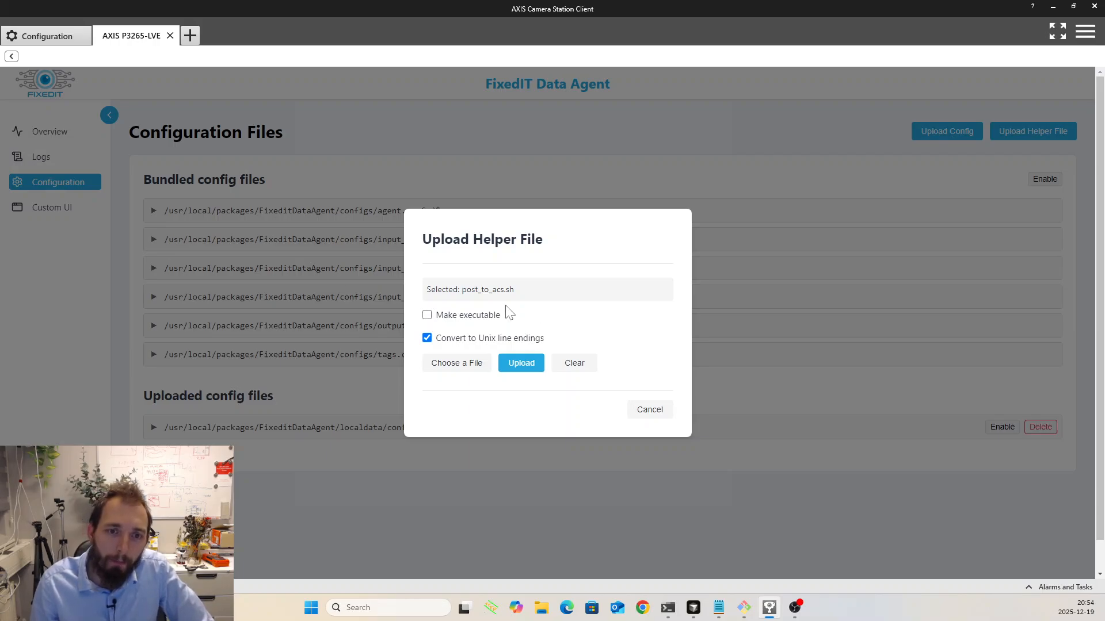
click(426, 315)
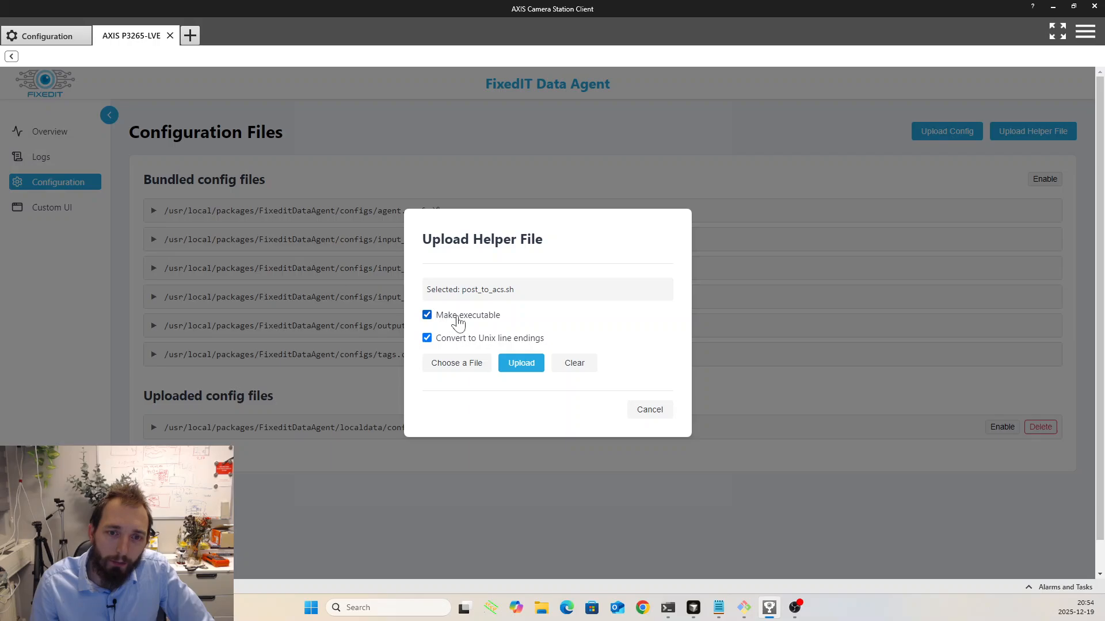
click(522, 371)
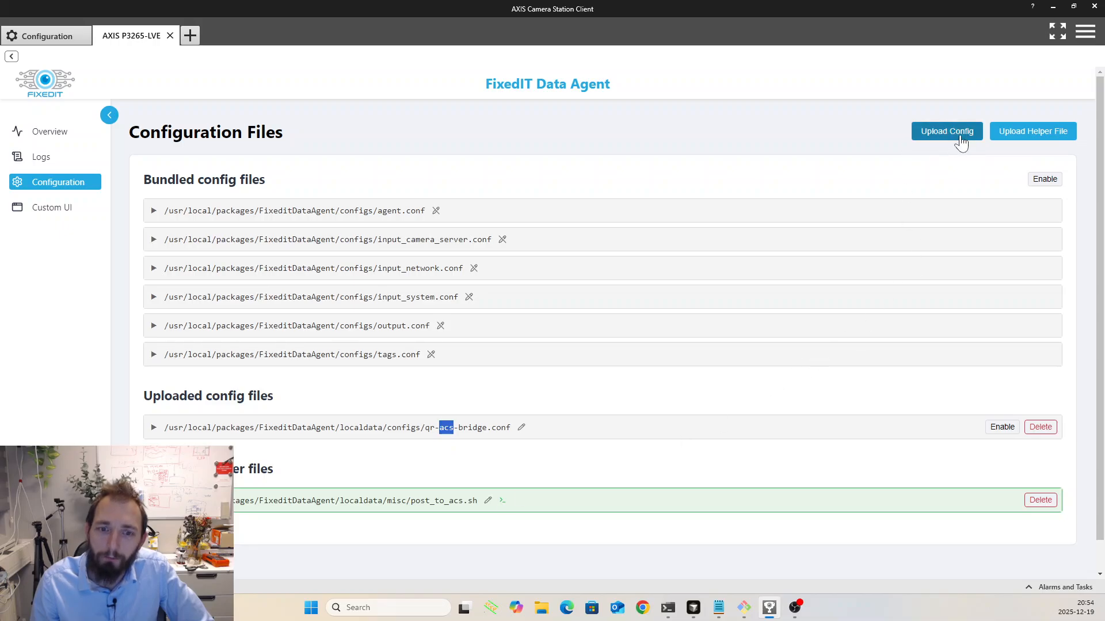
- Enable the uploaded qr-acs-bridge.conf configuration file
click(489, 429)
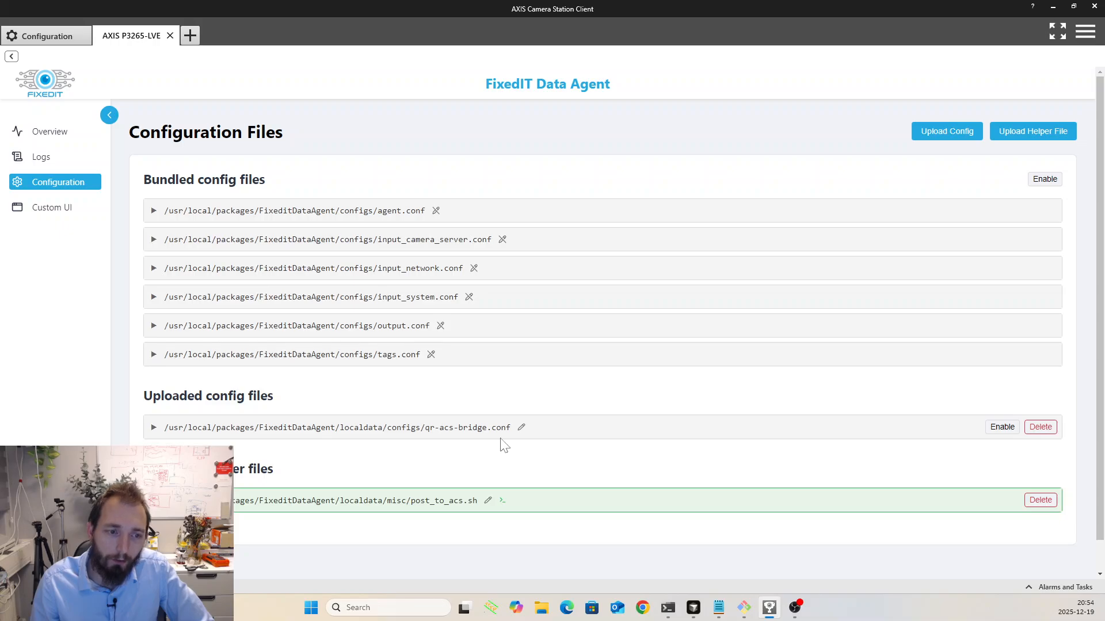
scroll(533, 439, down, 1)
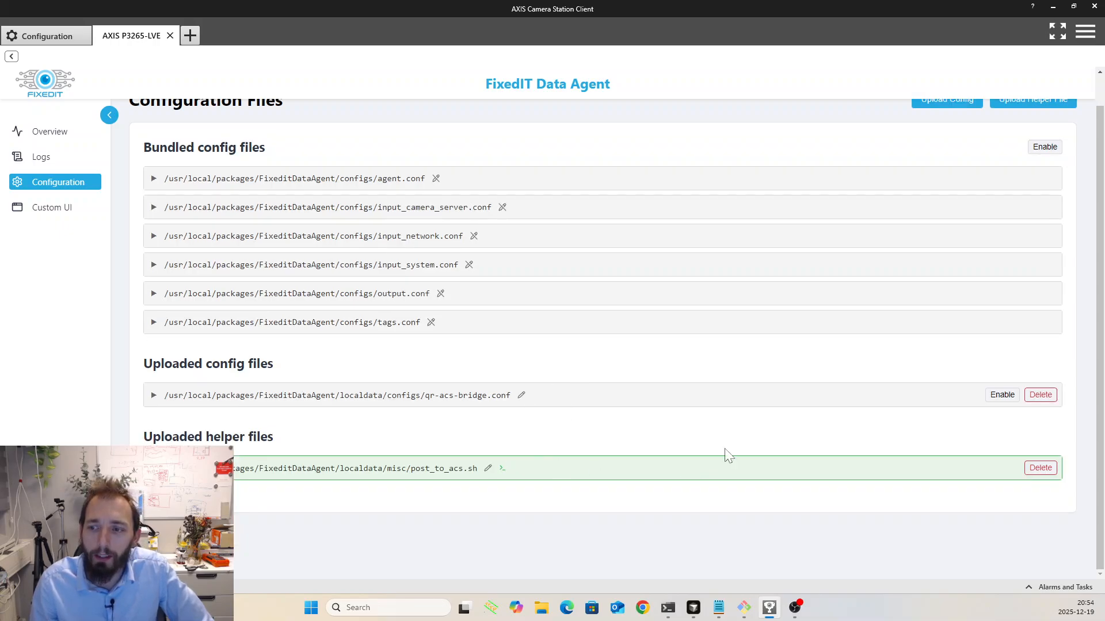
click(1000, 395)
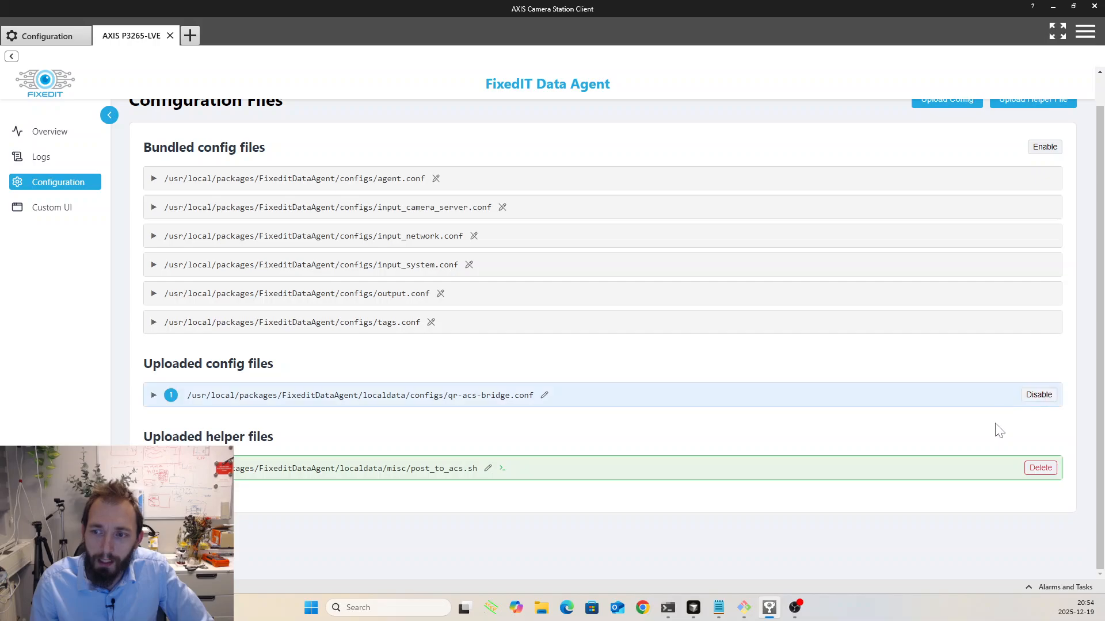
scroll(591, 483, up, 1)
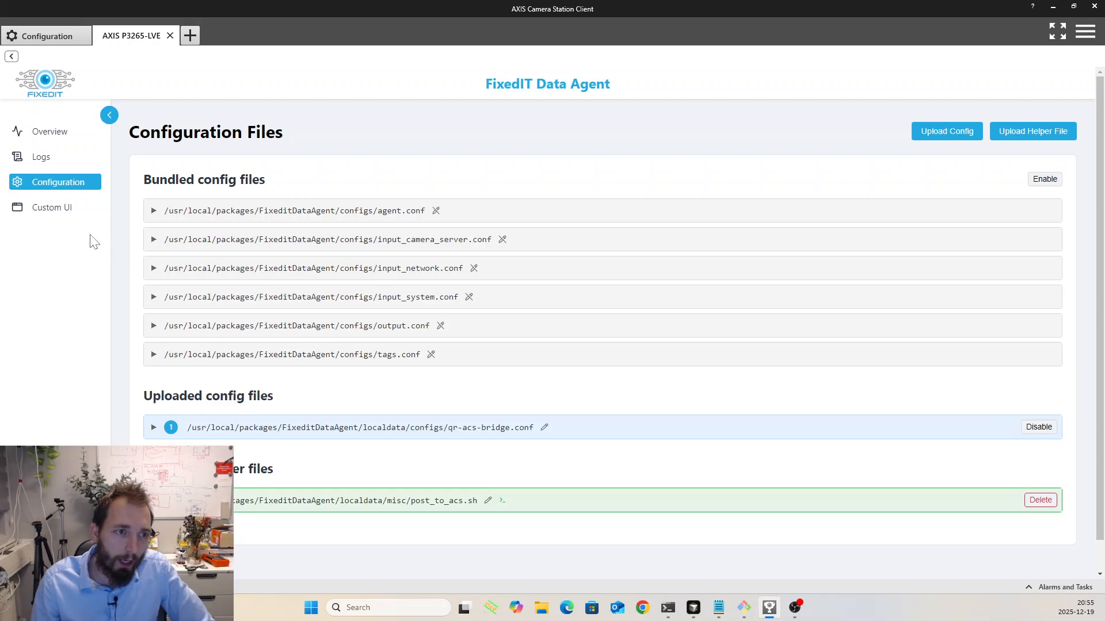
- Upload acs-bridge-config.html from the Downloads folder as a custom UI file
click(51, 213)
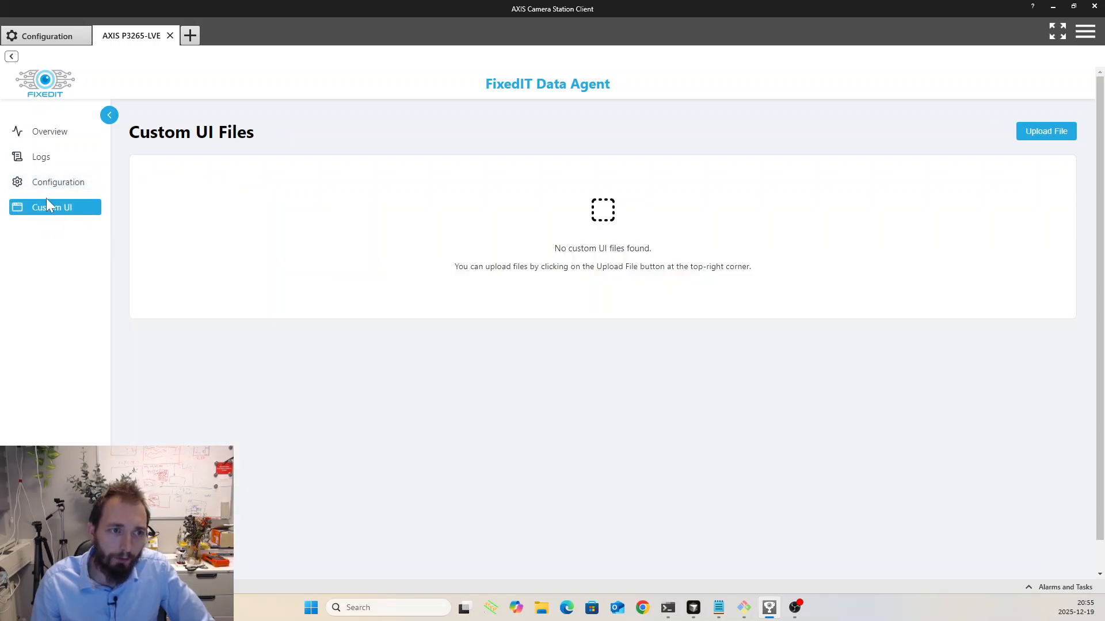
click(1051, 134)
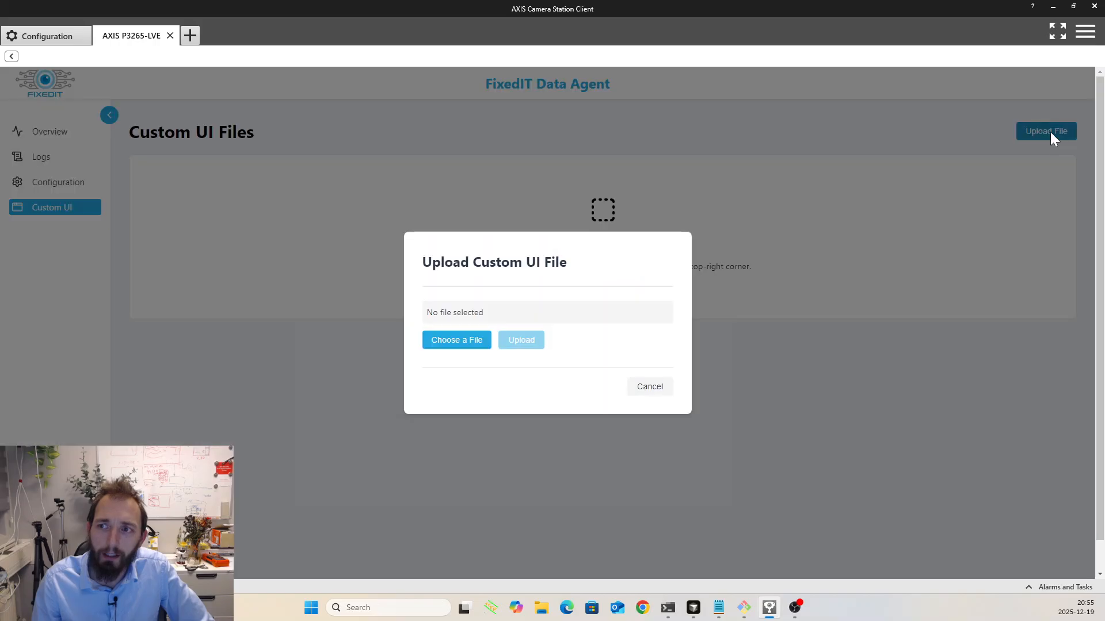
click(458, 345)
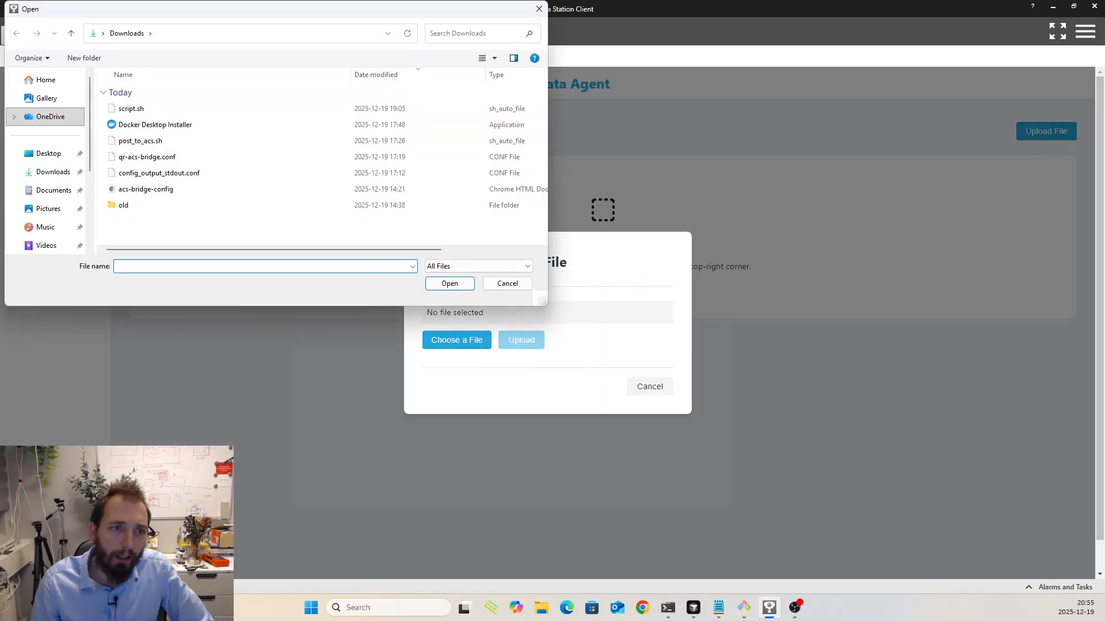
click(124, 191)
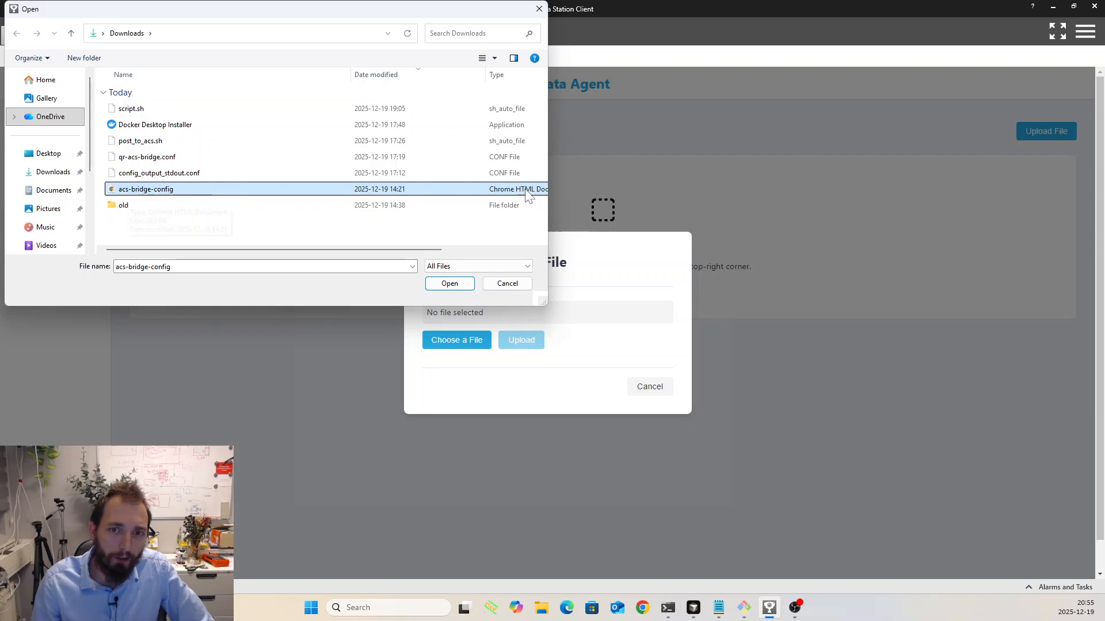
click(450, 283)
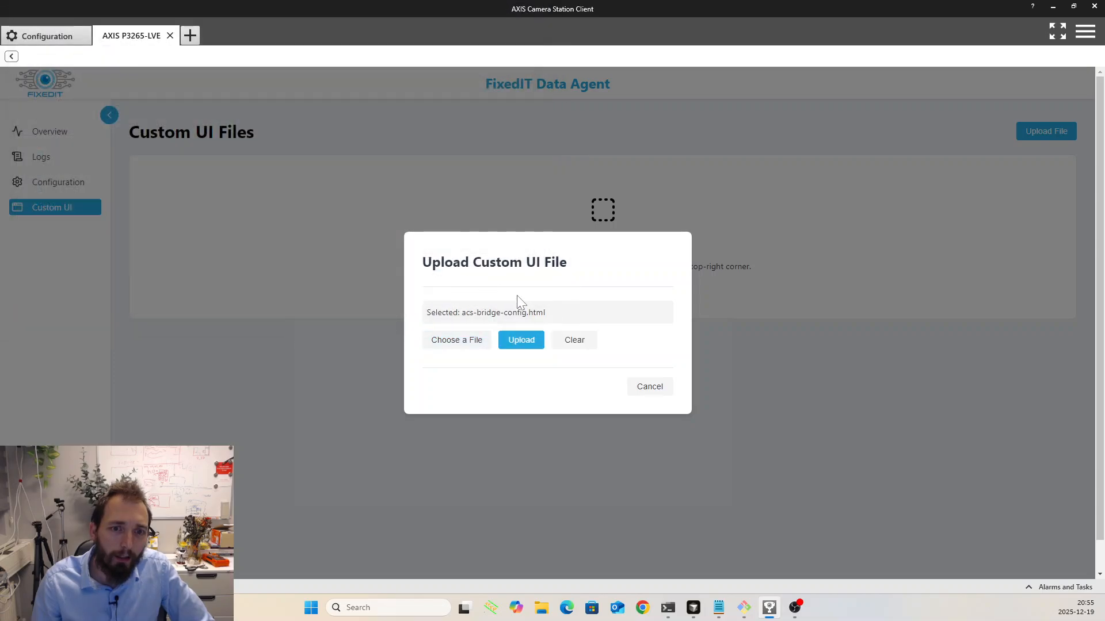
click(519, 345)
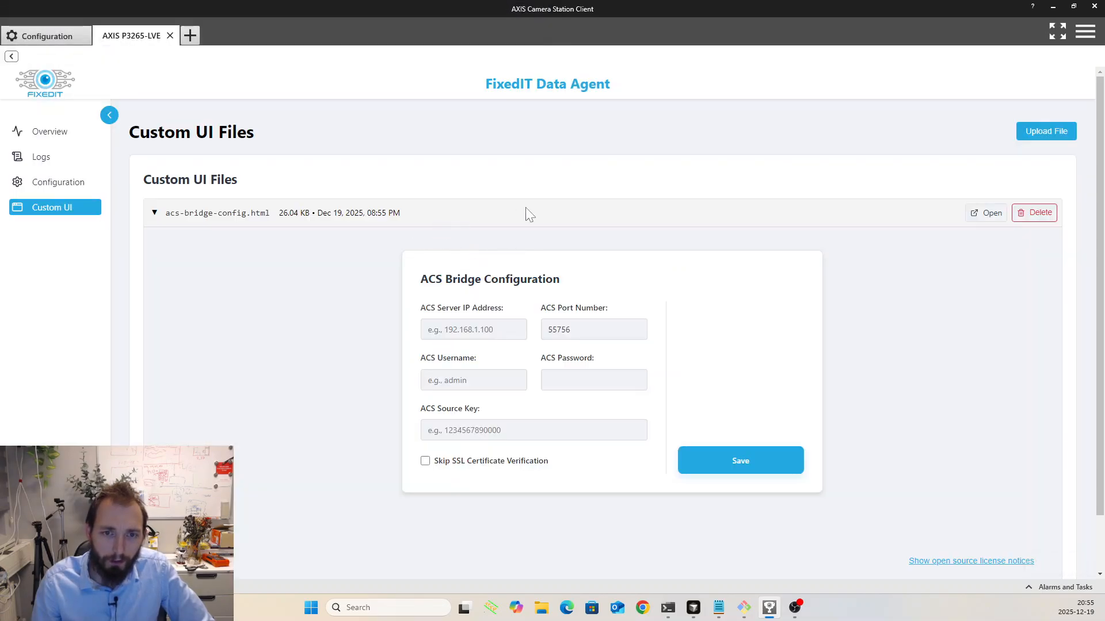
- Set the ACS server IP address to 192.168.0.138 in the ACS Bridge Configuration form
drag(419, 280, 595, 284)
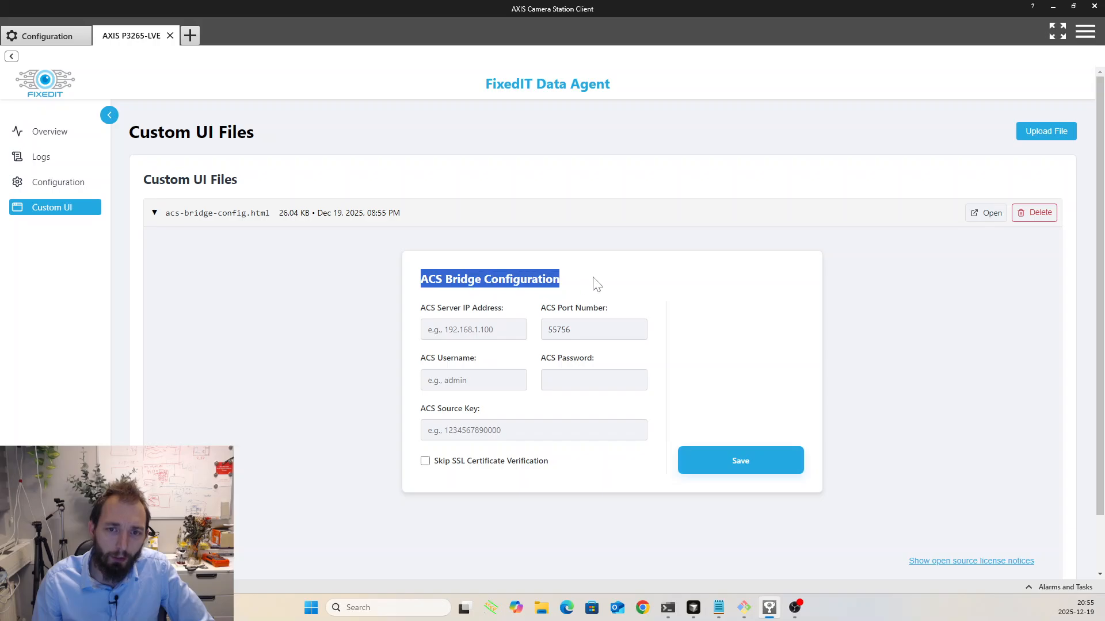
click(595, 285)
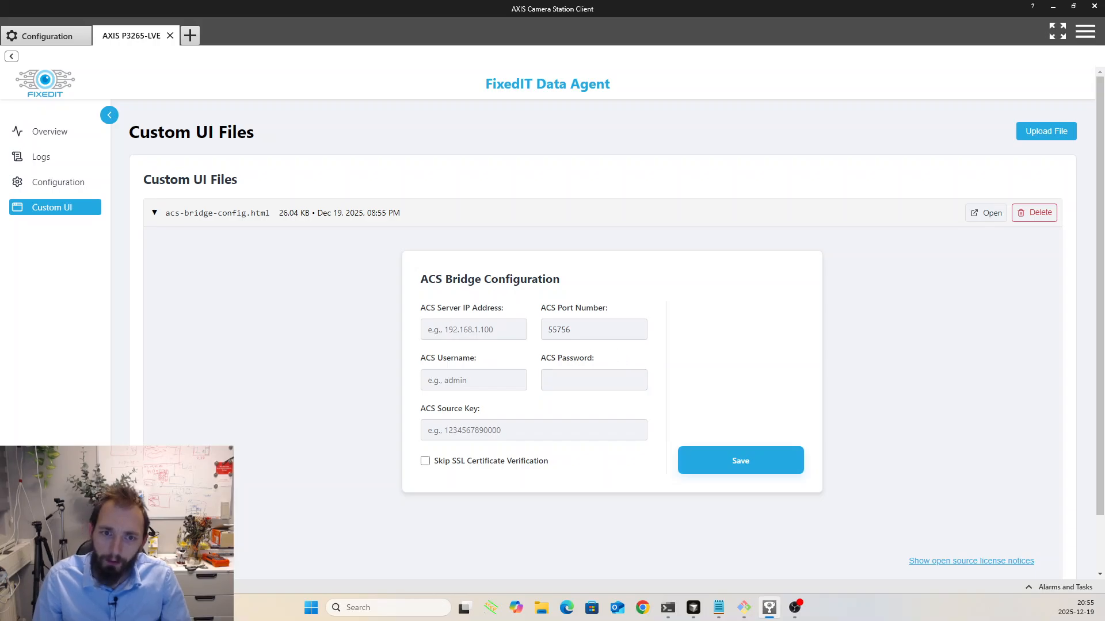
click(494, 332)
scroll(484, 346, down, 1)
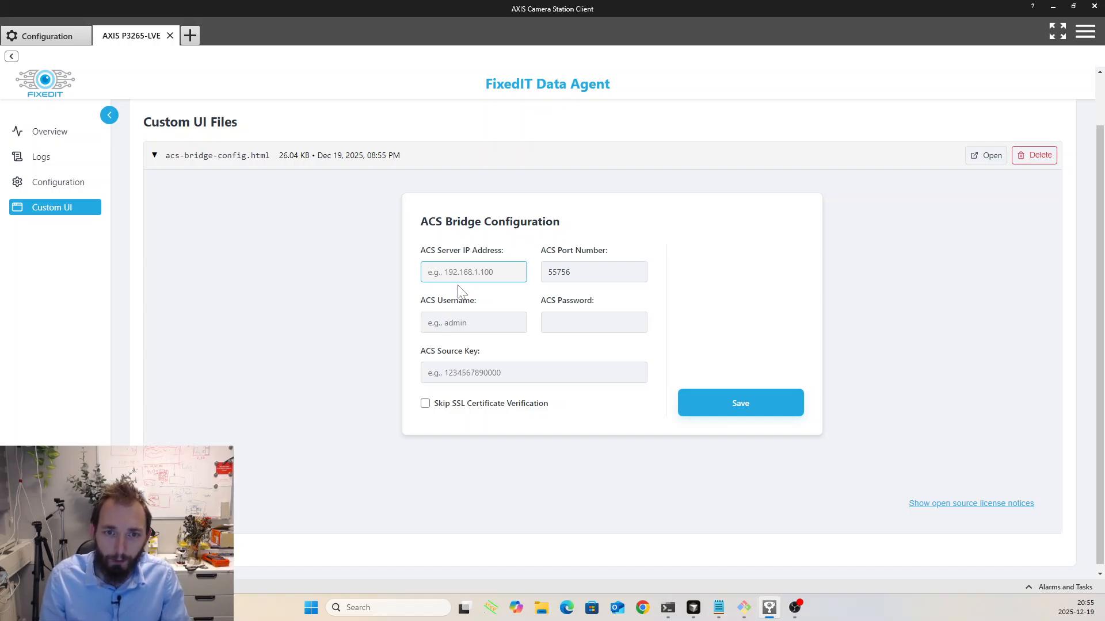
text(192.1)
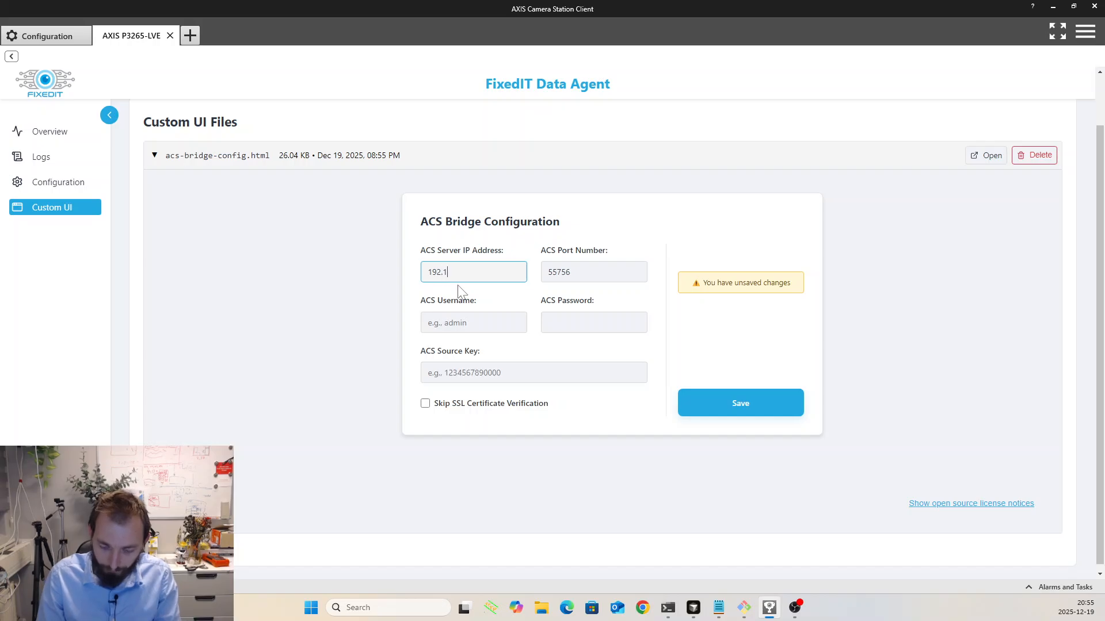
text(68.0)
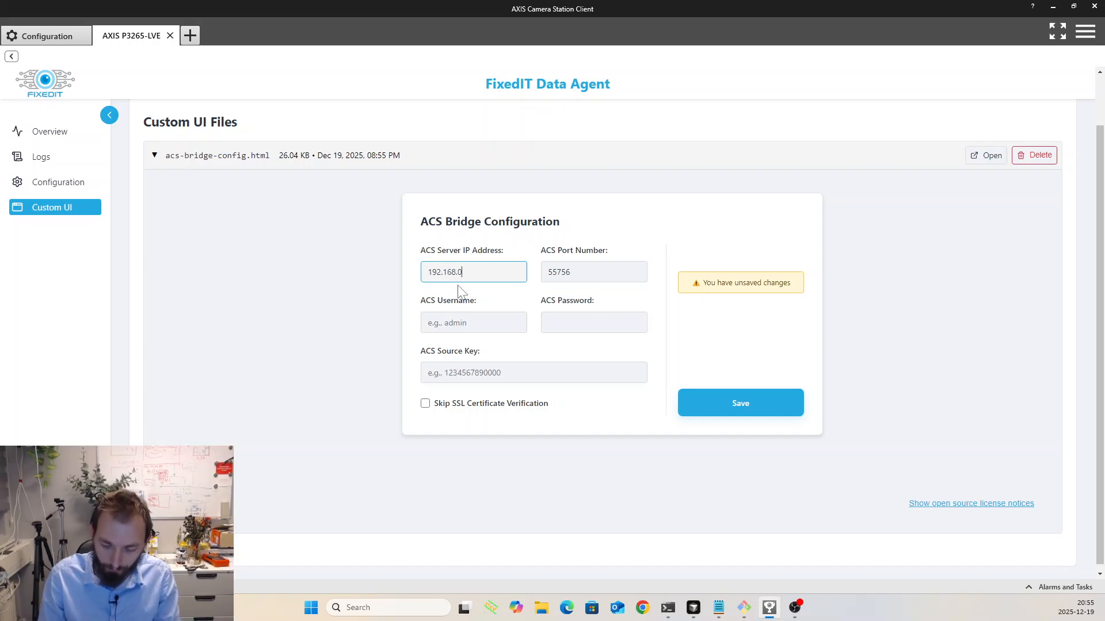
text(.138)
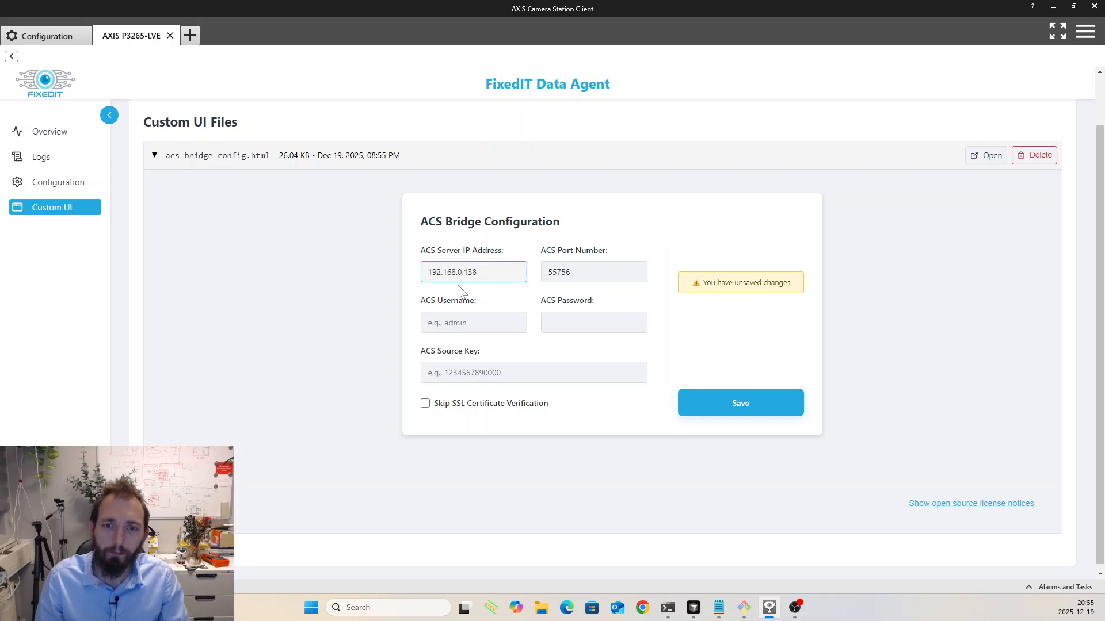
key(Tab)
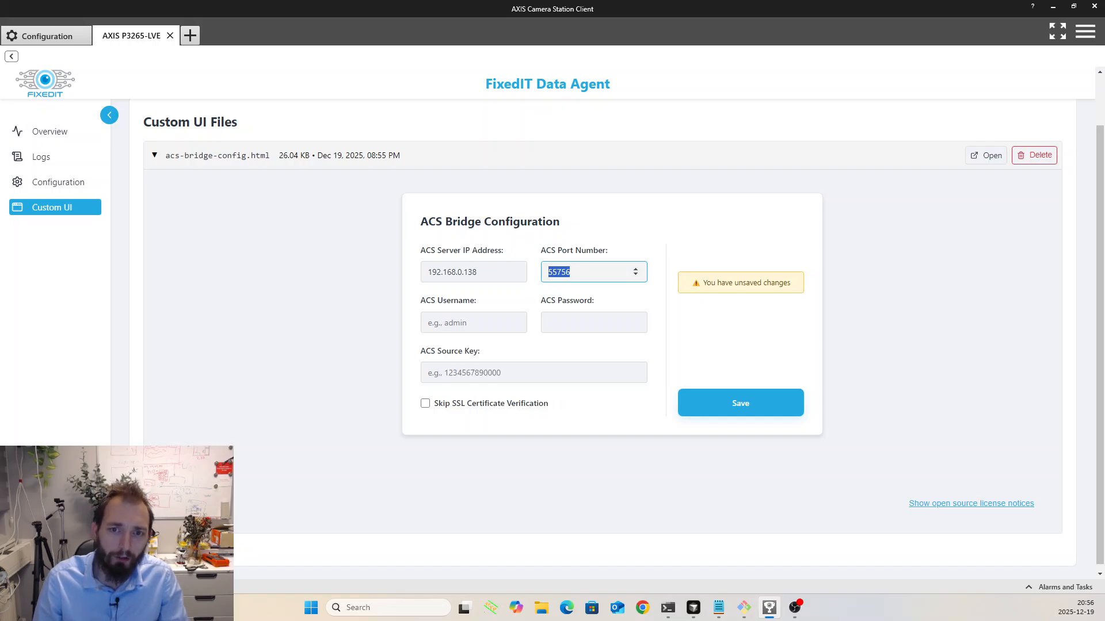
- Look up the data insertion account in the Camera Station user permissions and enter ACS Data Inserter as the ACS username
click(470, 325)
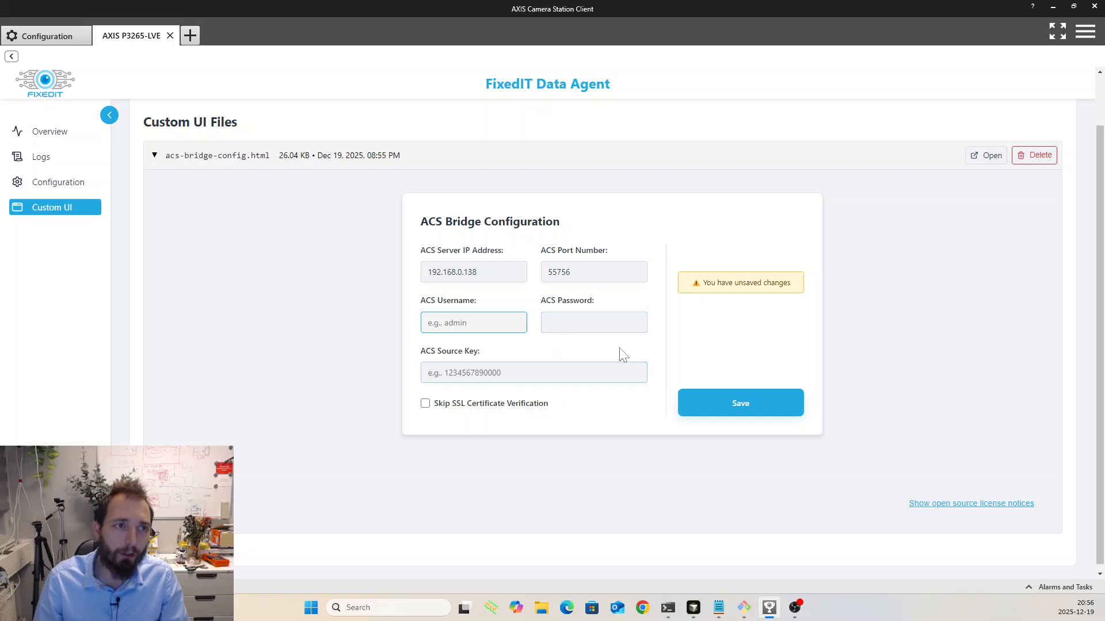
click(49, 36)
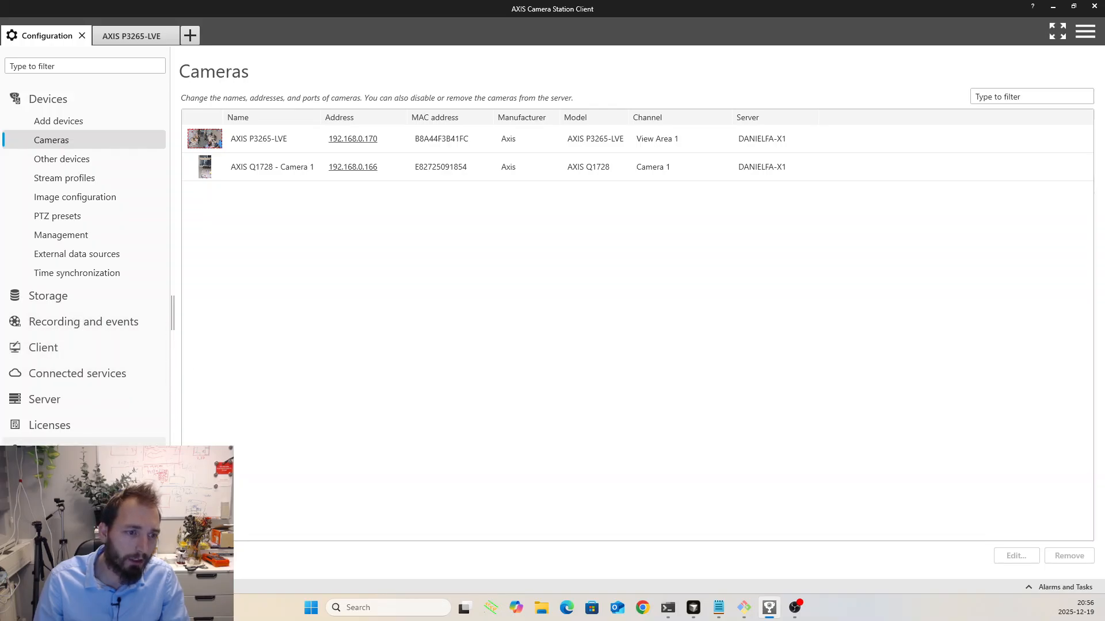
click(106, 448)
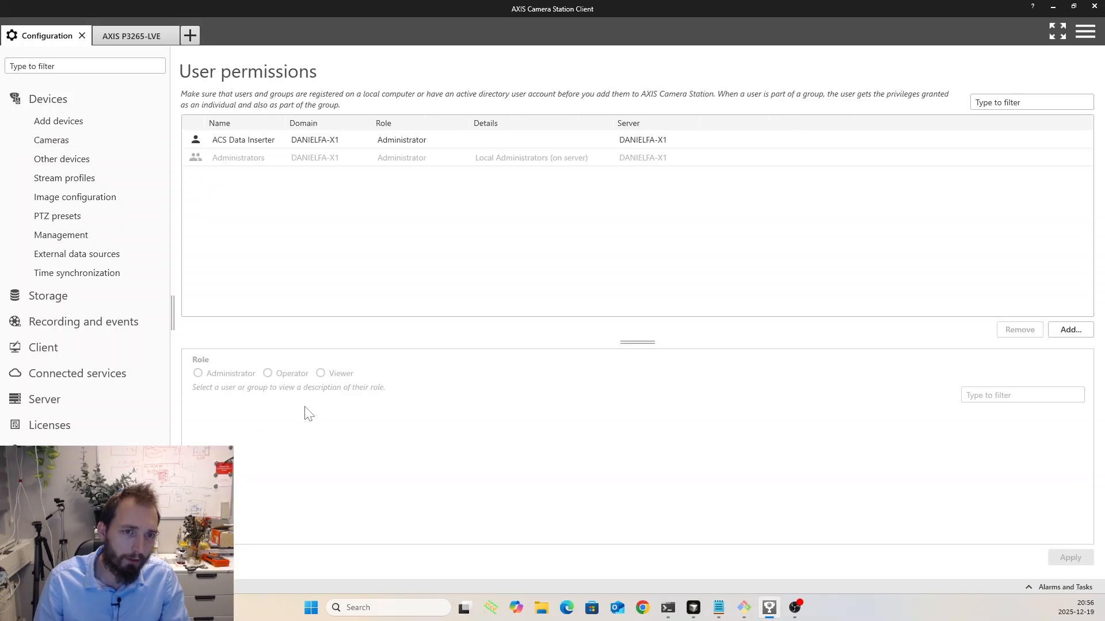
click(262, 144)
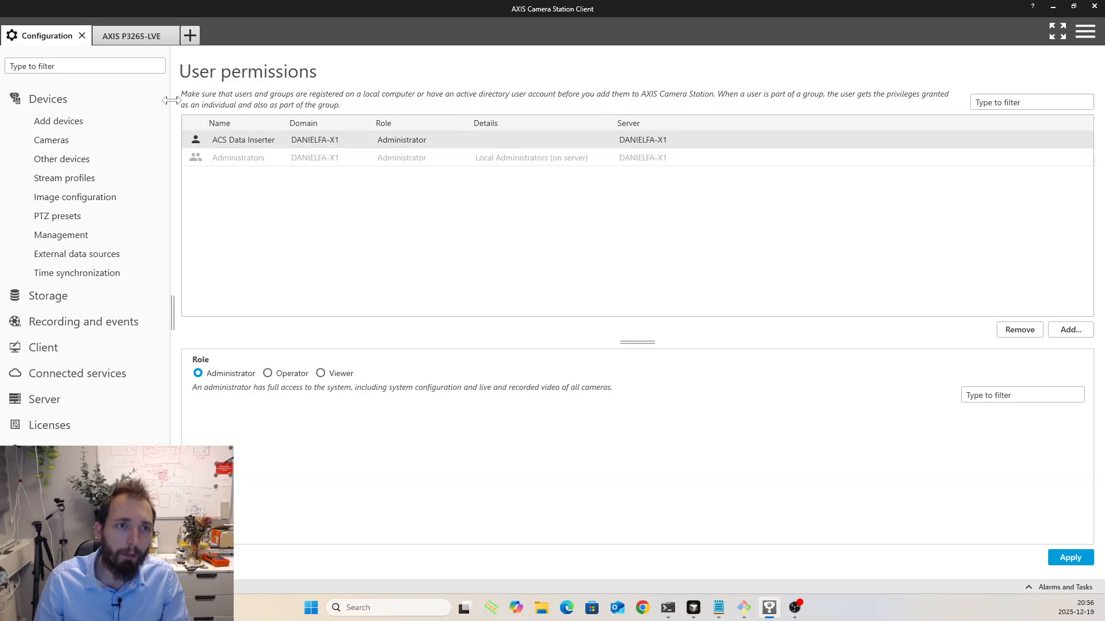
click(145, 36)
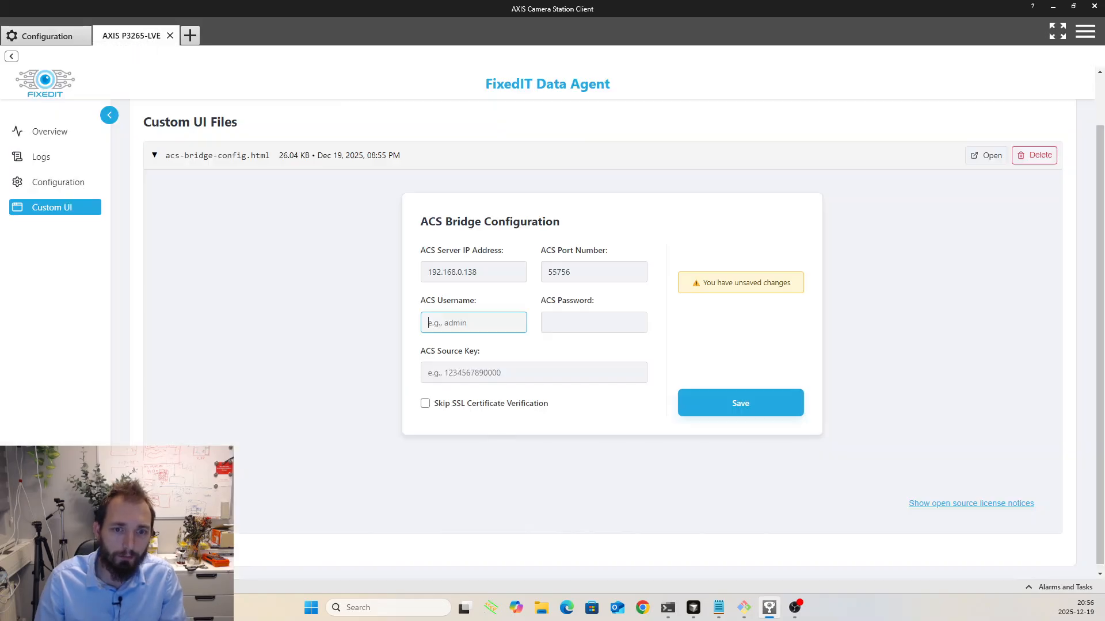
text(ACS)
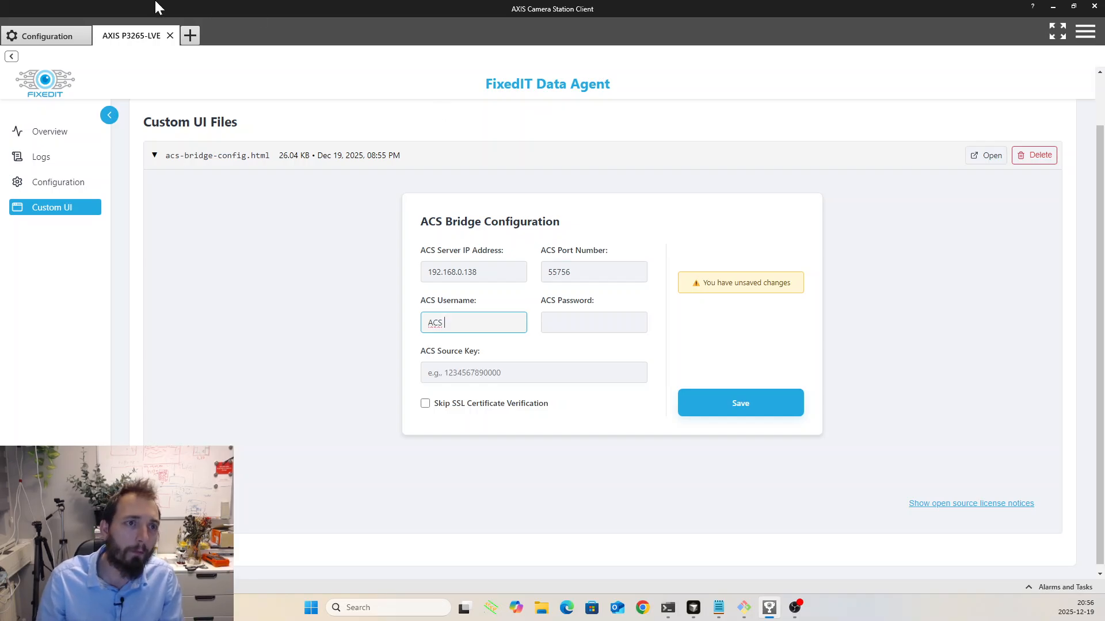
click(47, 36)
click(129, 38)
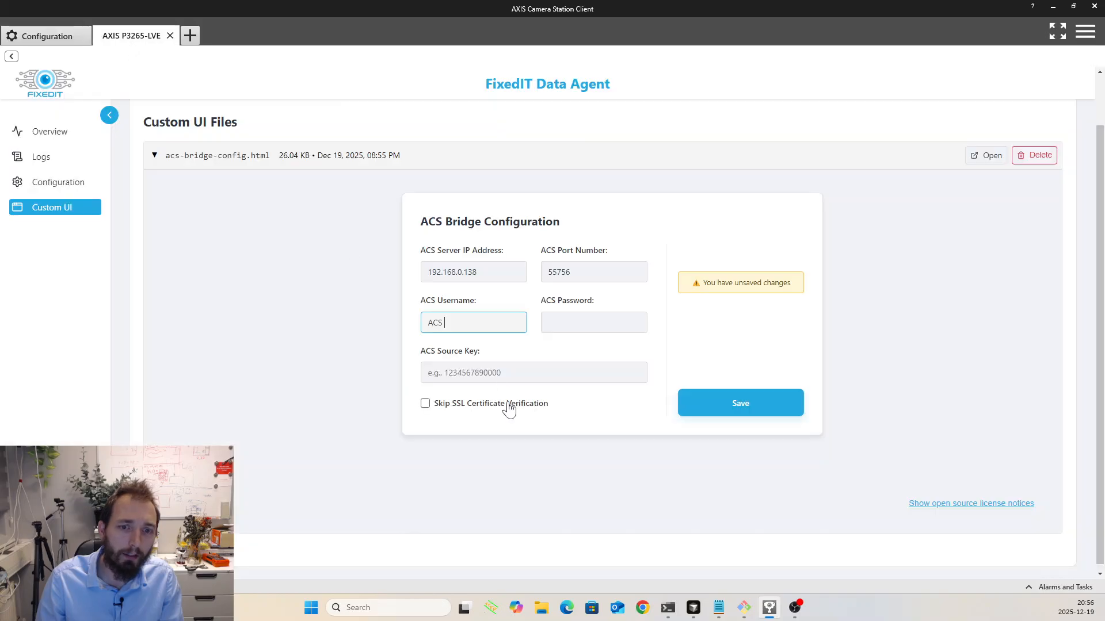
key(BackSpace)
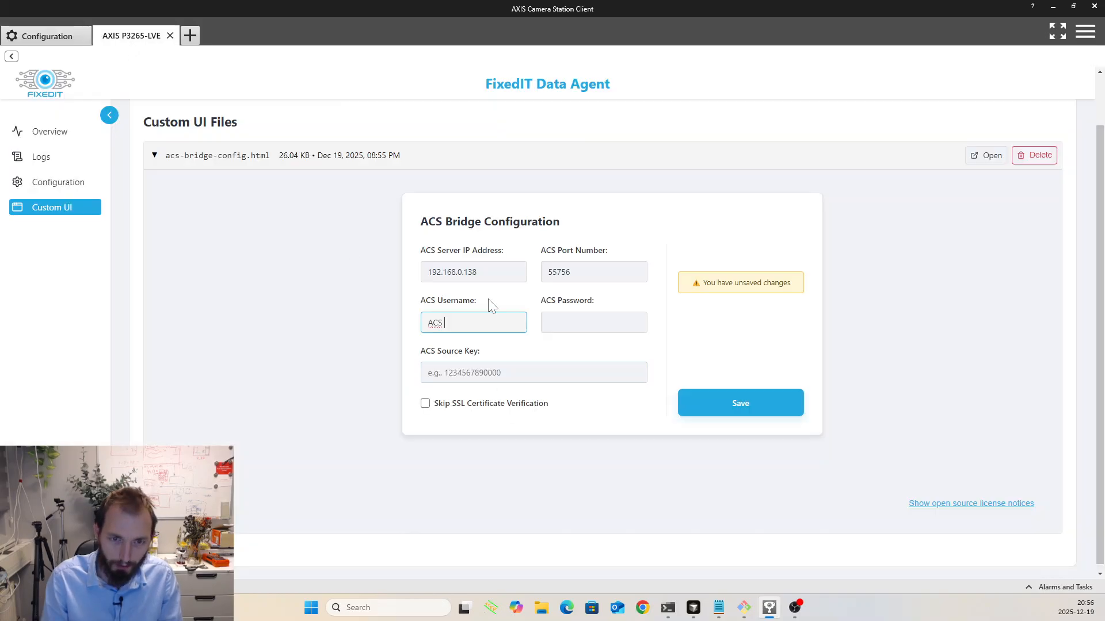
text(Data Inse)
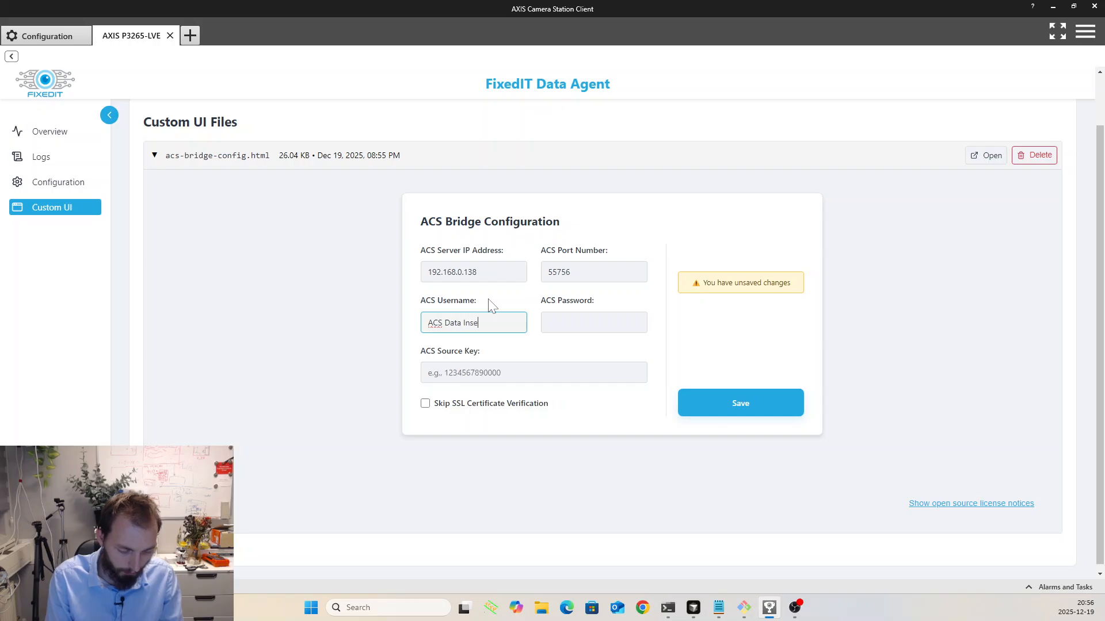
text(rter)
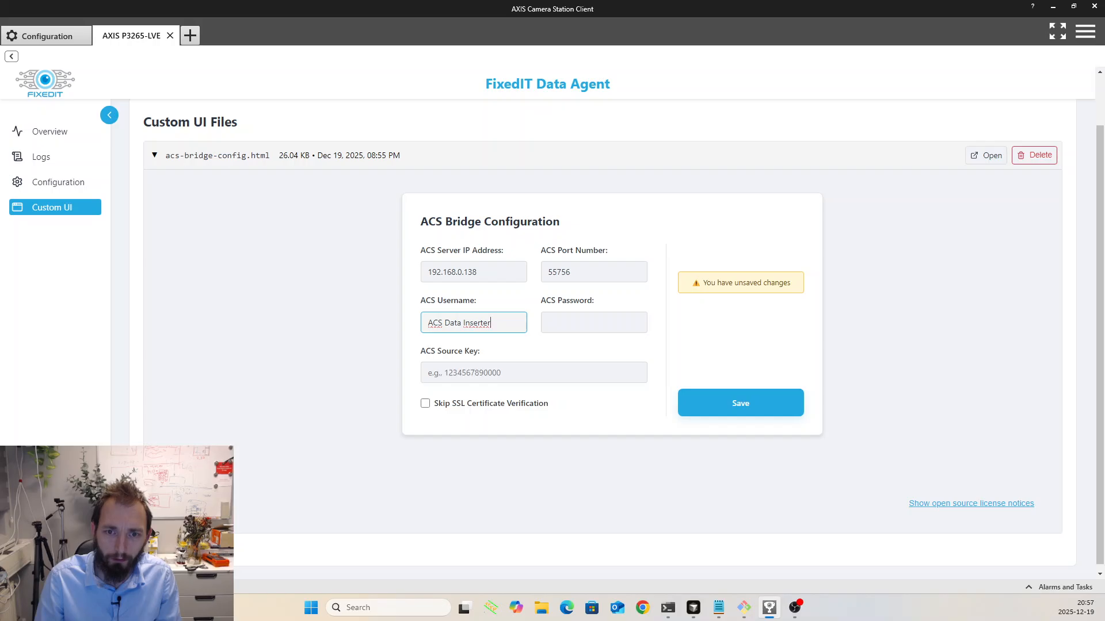
- Enter the account password as the ACS password in the bridge configuration form
key(Tab)
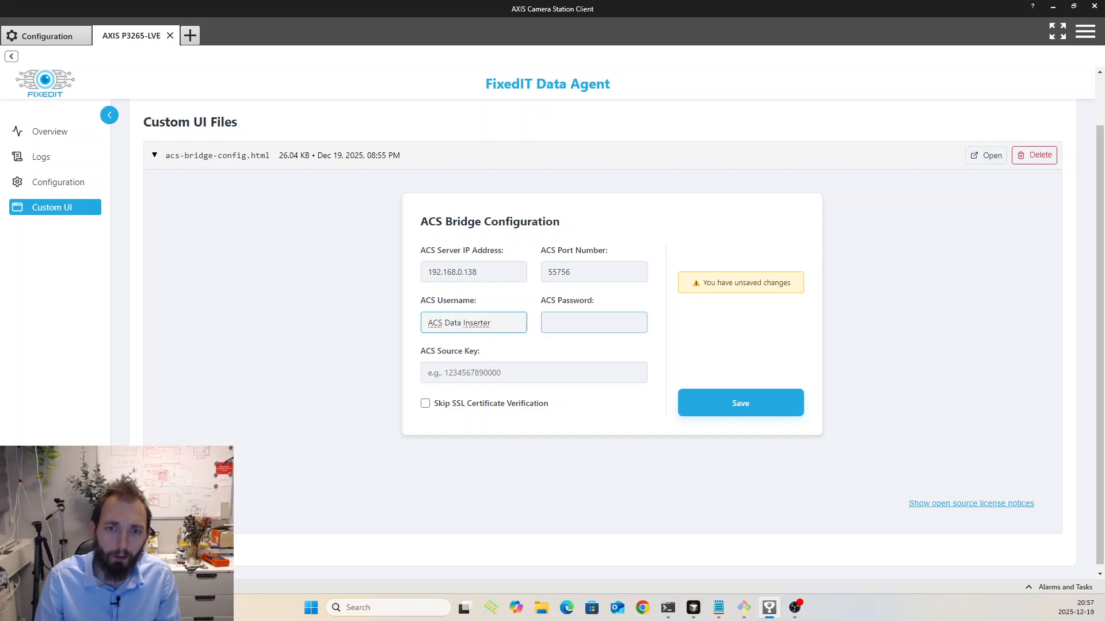
text(•••••)
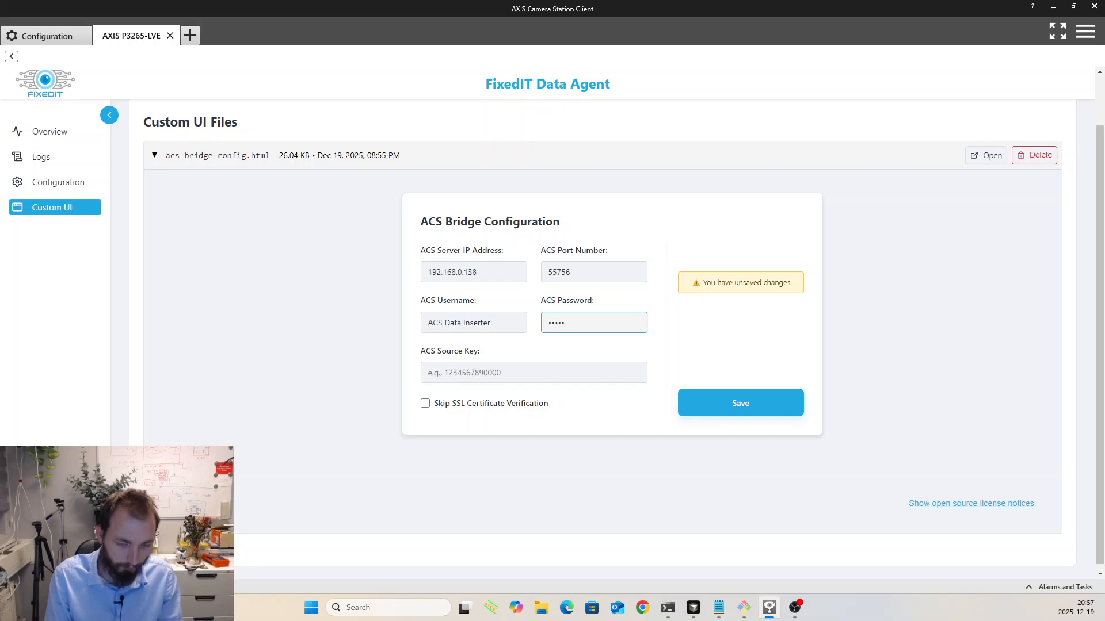
key(Tab)
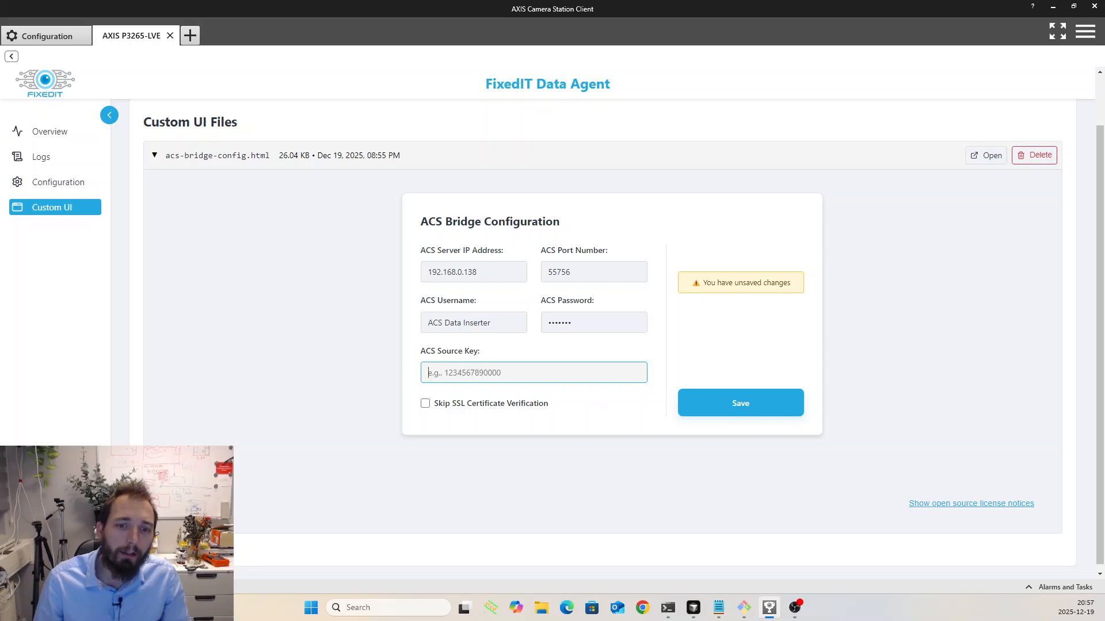
- Start adding an external data source named FixedIT QR Code Decoder - office west door in the Camera Station configuration
click(51, 38)
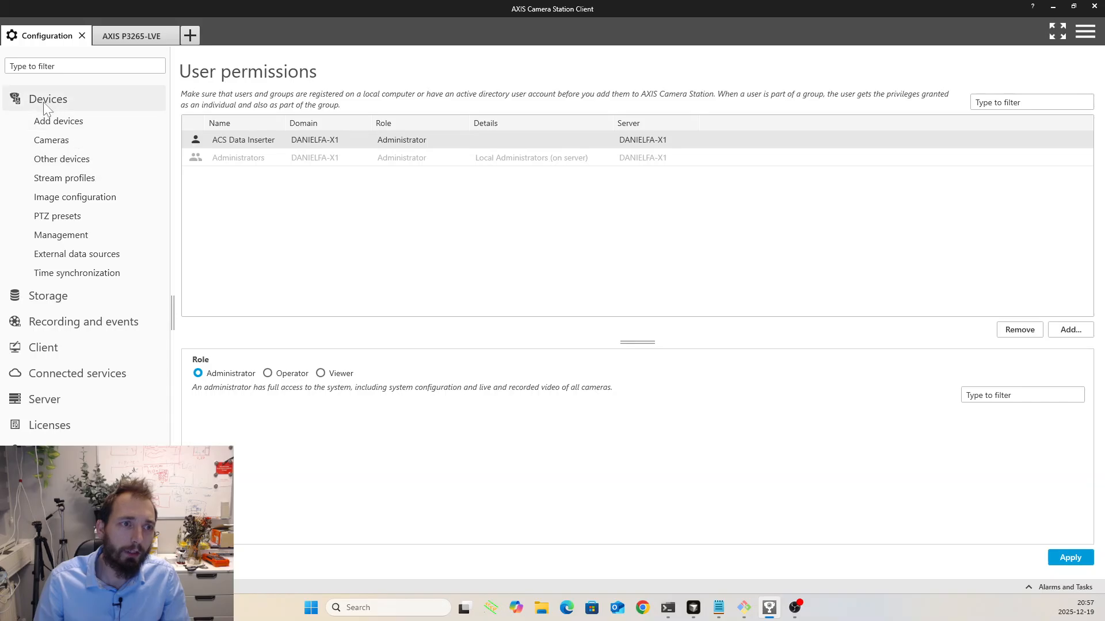
click(69, 254)
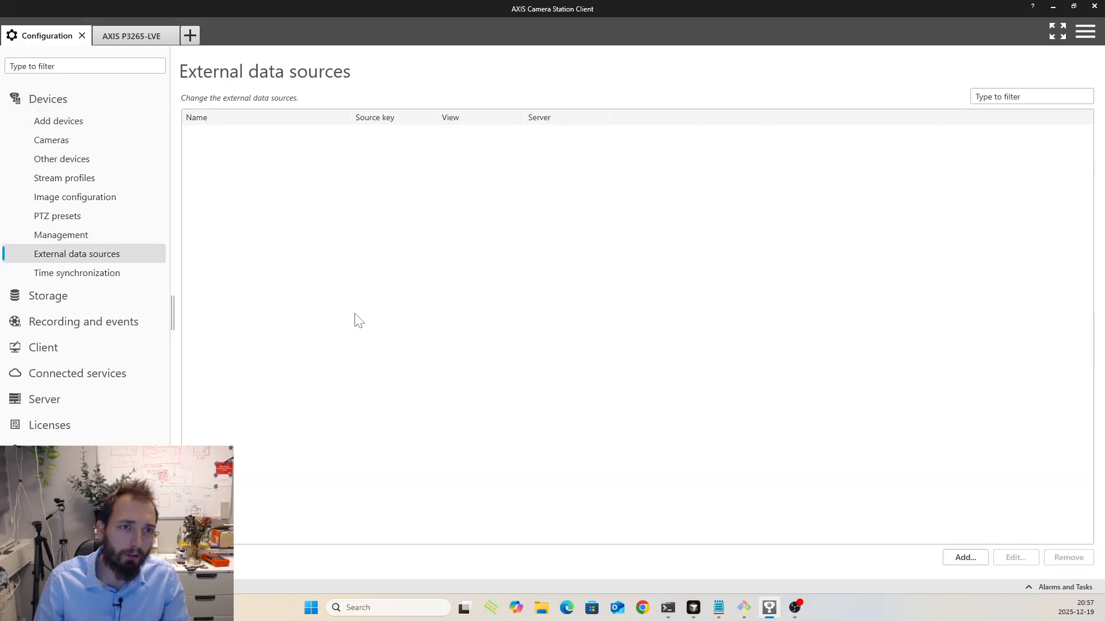
click(973, 557)
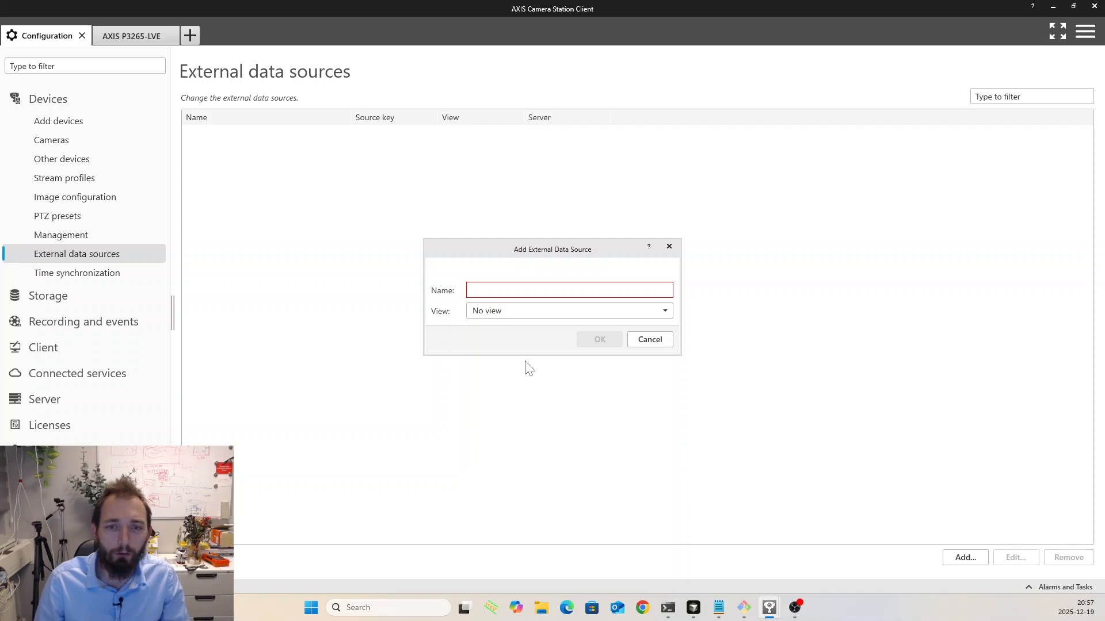
text(F)
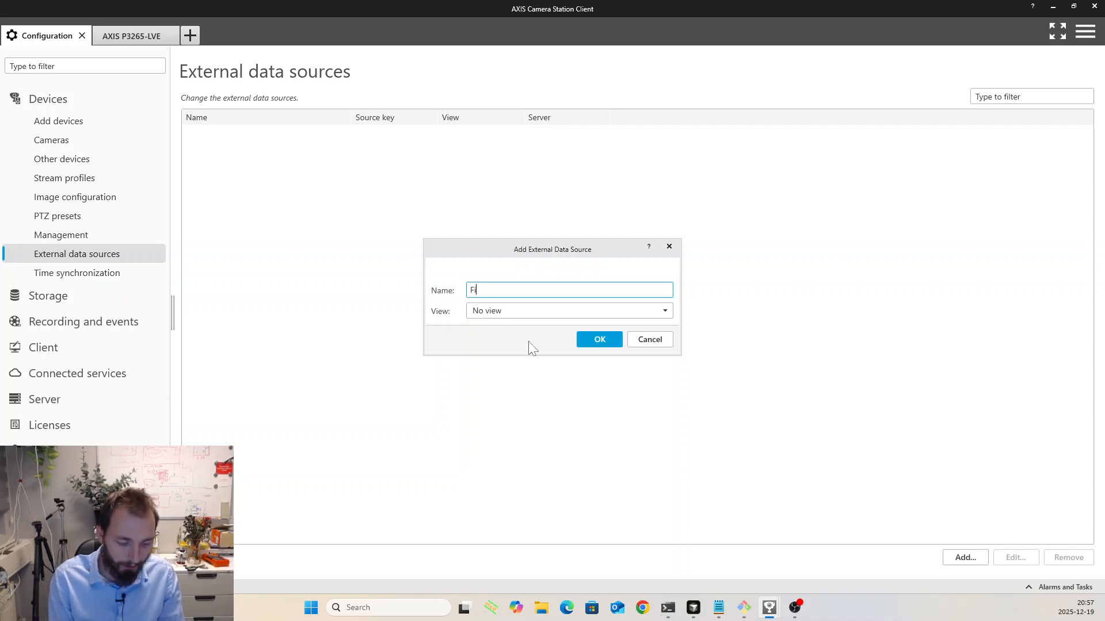
text(ixedIT)
text(R Code Decodre)
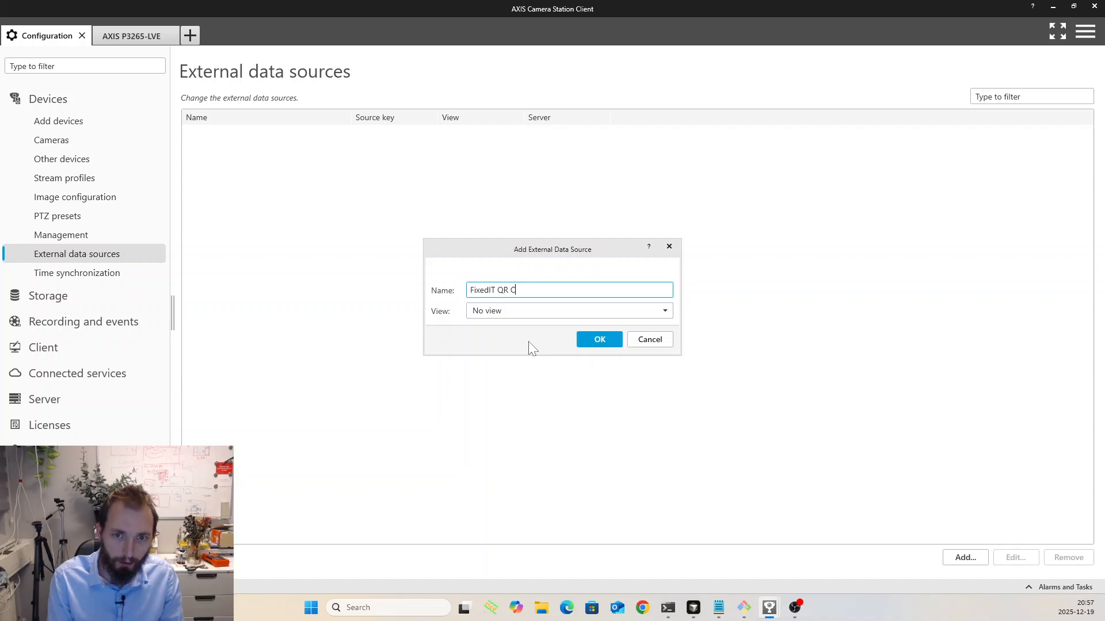
key(BackSpace)
key(BackSpace)
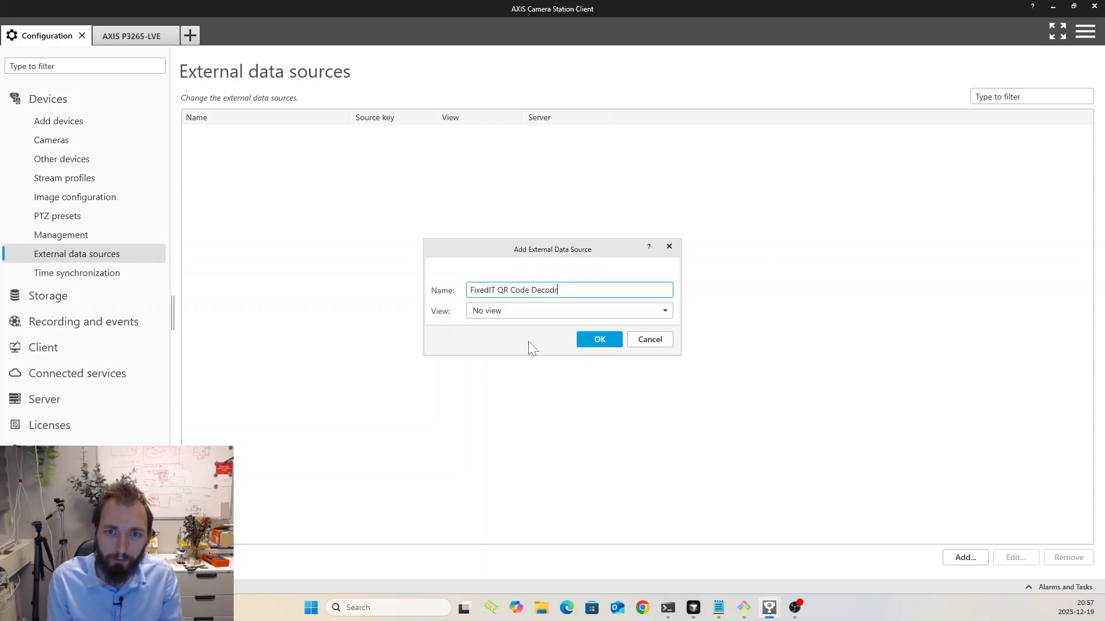
text(er)
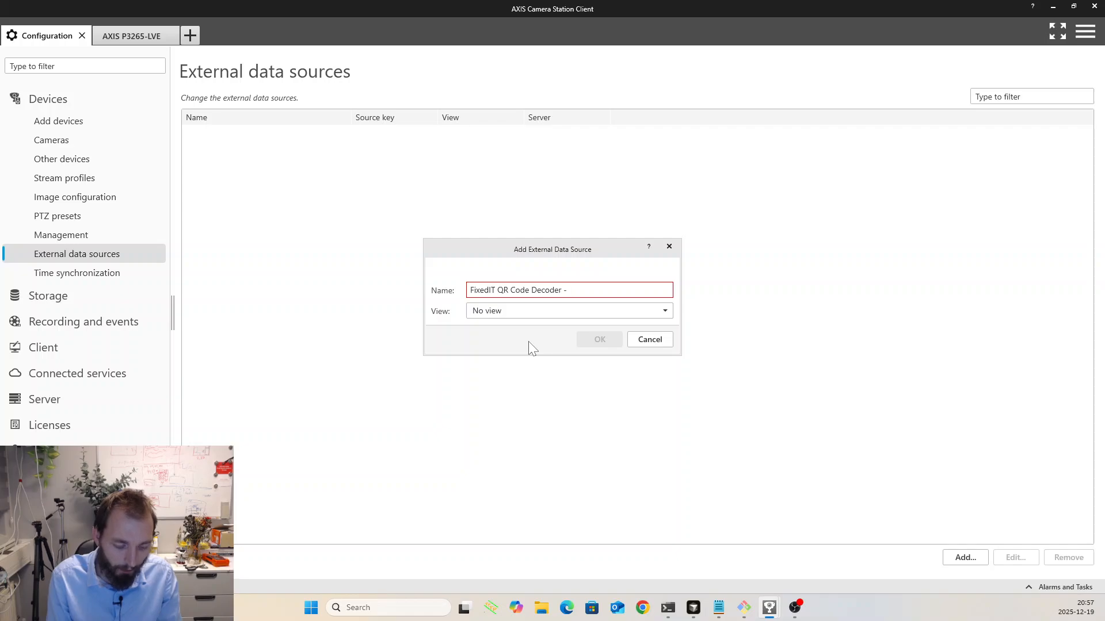
text(- office )
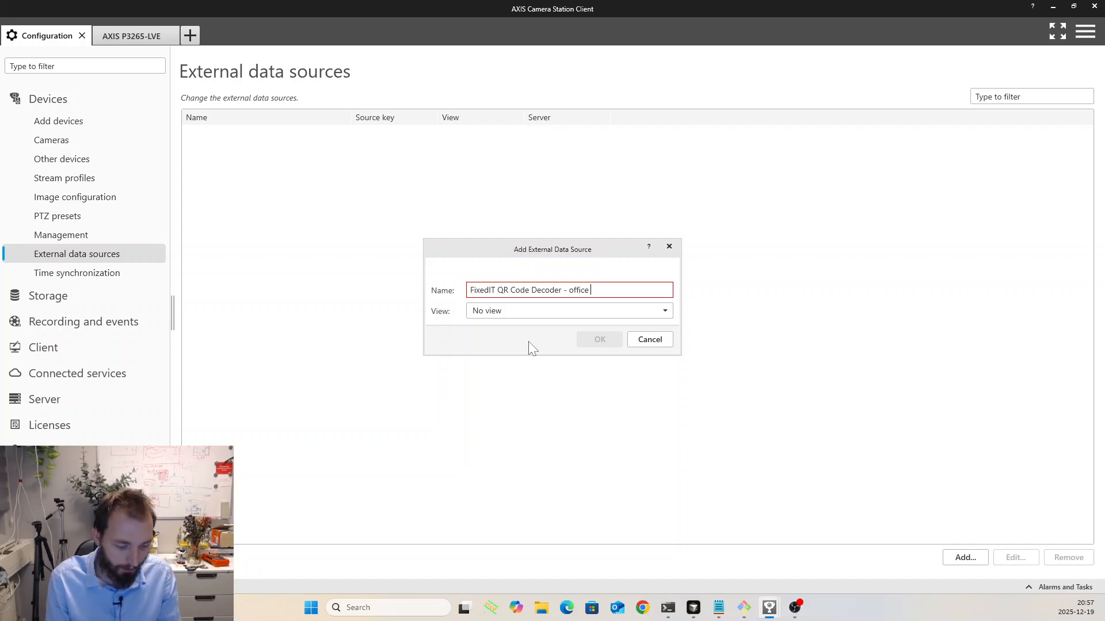
text(west door)
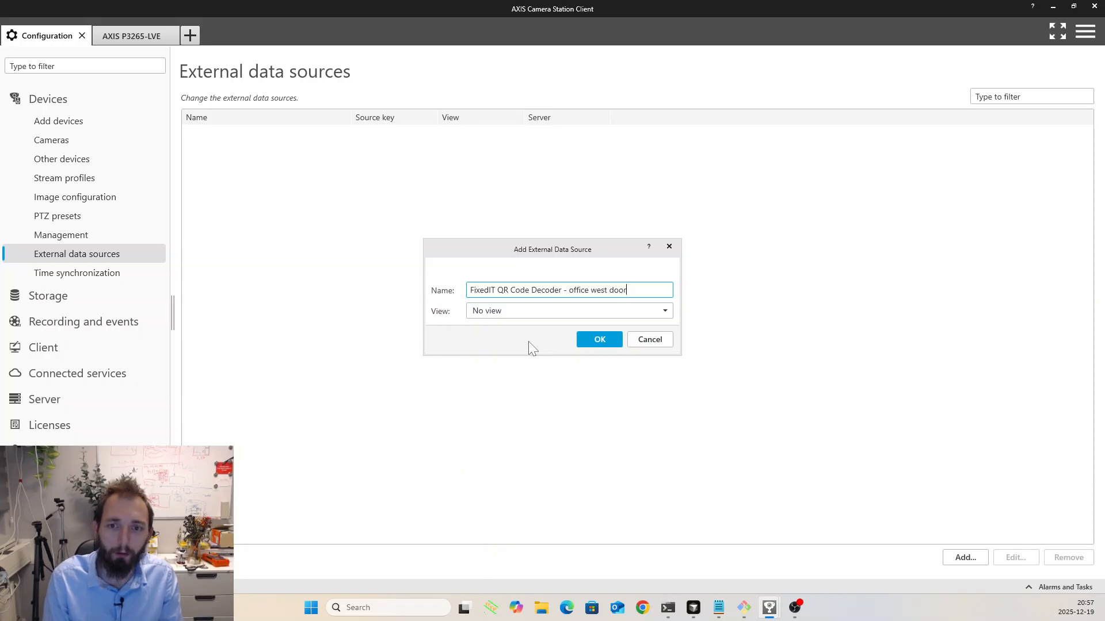
- Link the new external data source to the AXIS P3265-LVE view and confirm its creation
click(517, 310)
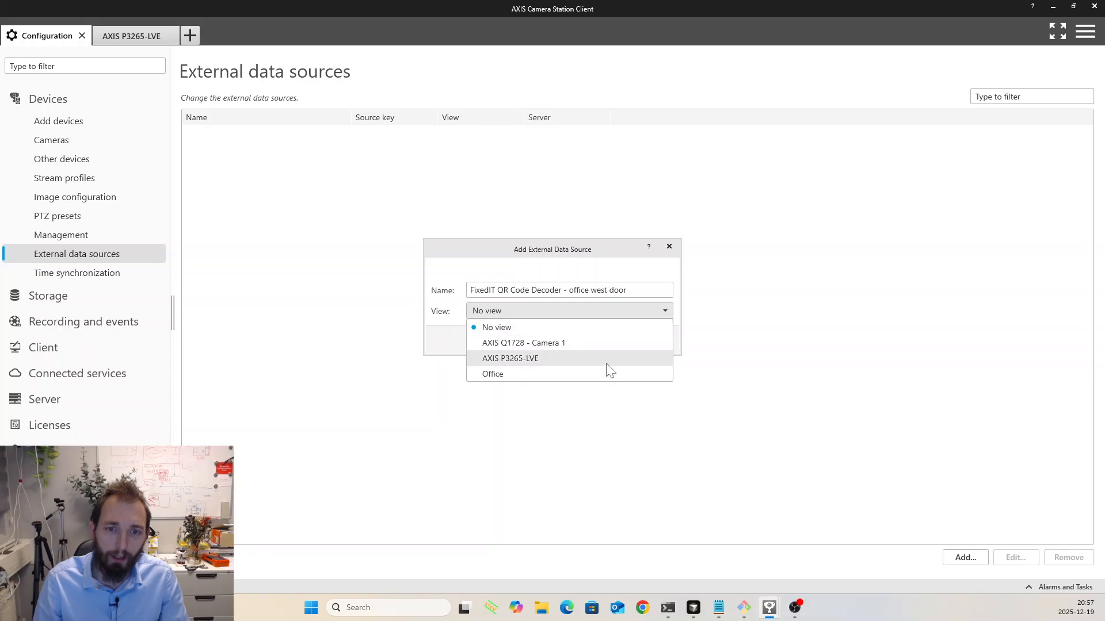
click(520, 360)
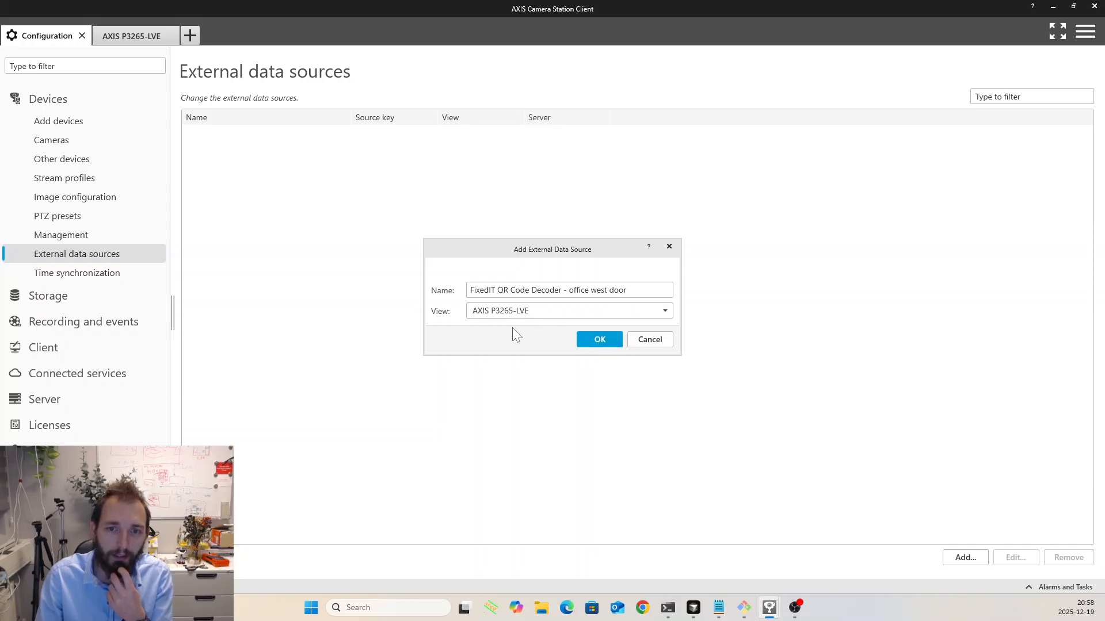
click(601, 337)
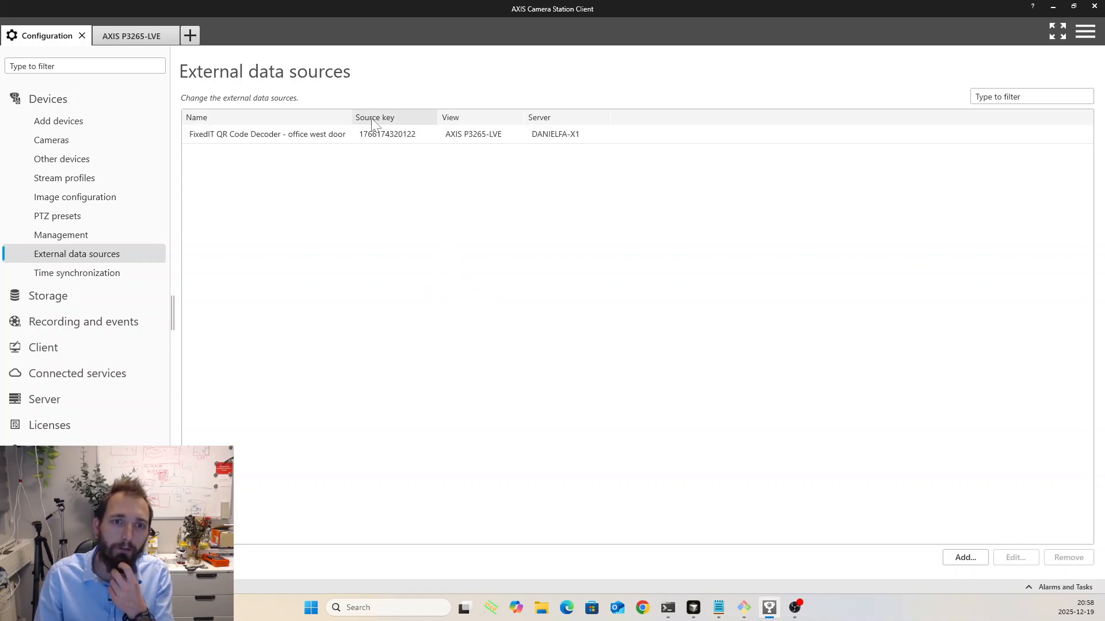
- Copy the new data source's source key into the ACS Source Key field of the bridge configuration form
click(429, 134)
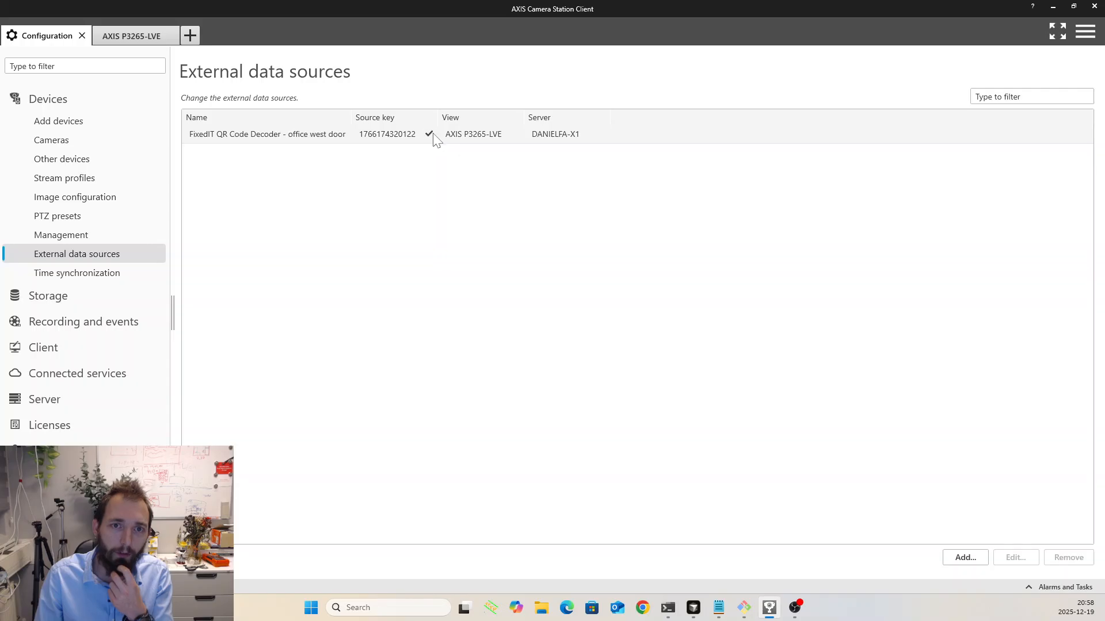
click(122, 37)
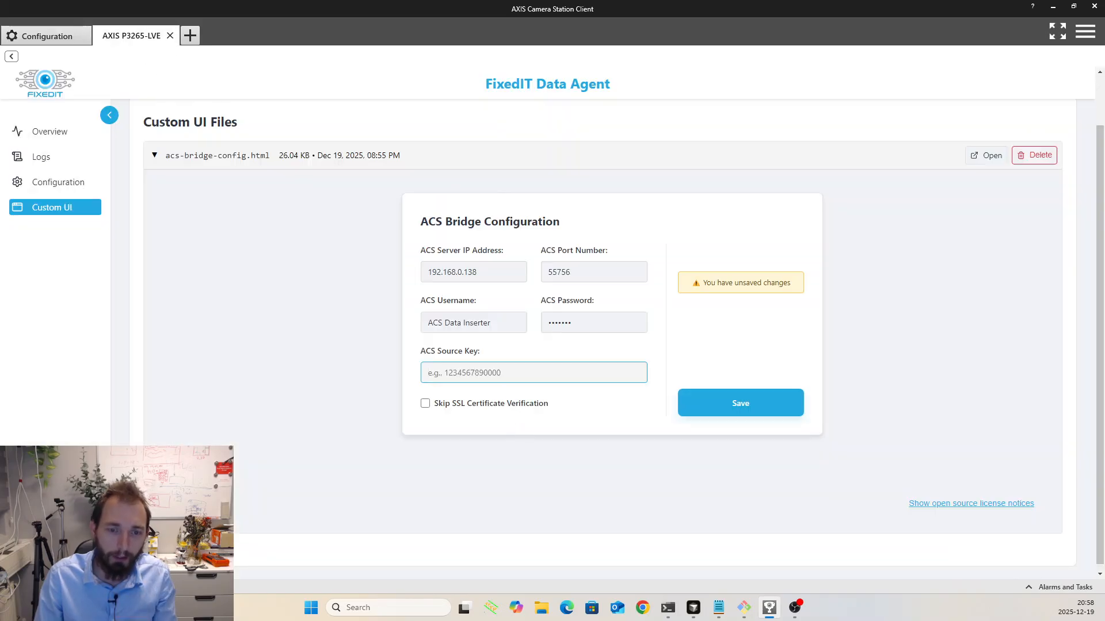
key(ctrl+v)
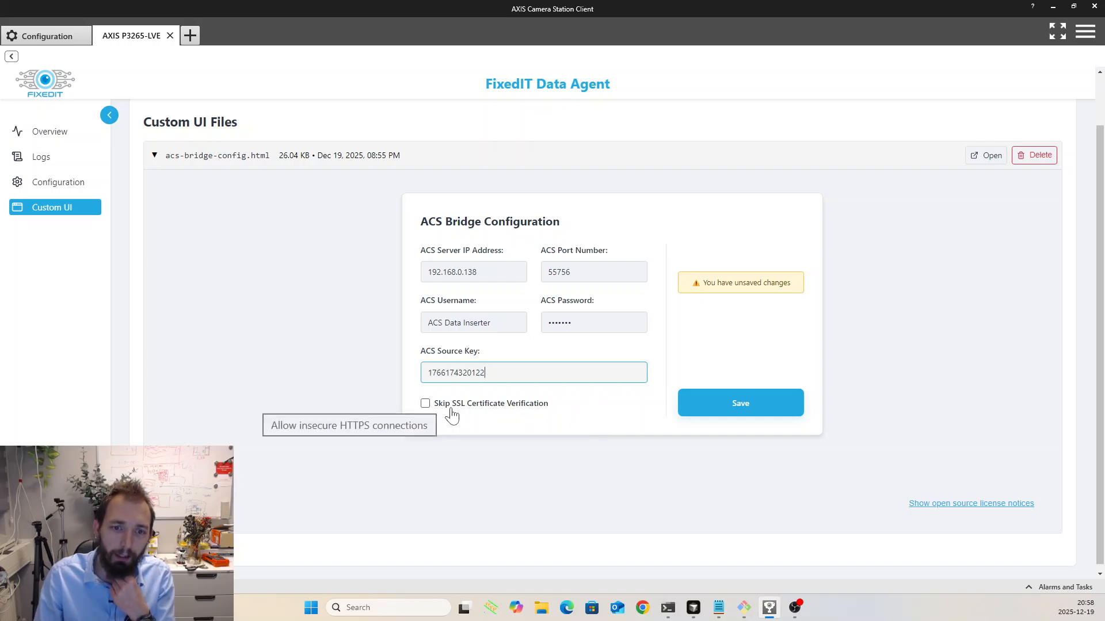
- Enable Skip SSL Certificate Verification and save the ACS bridge configuration
click(424, 404)
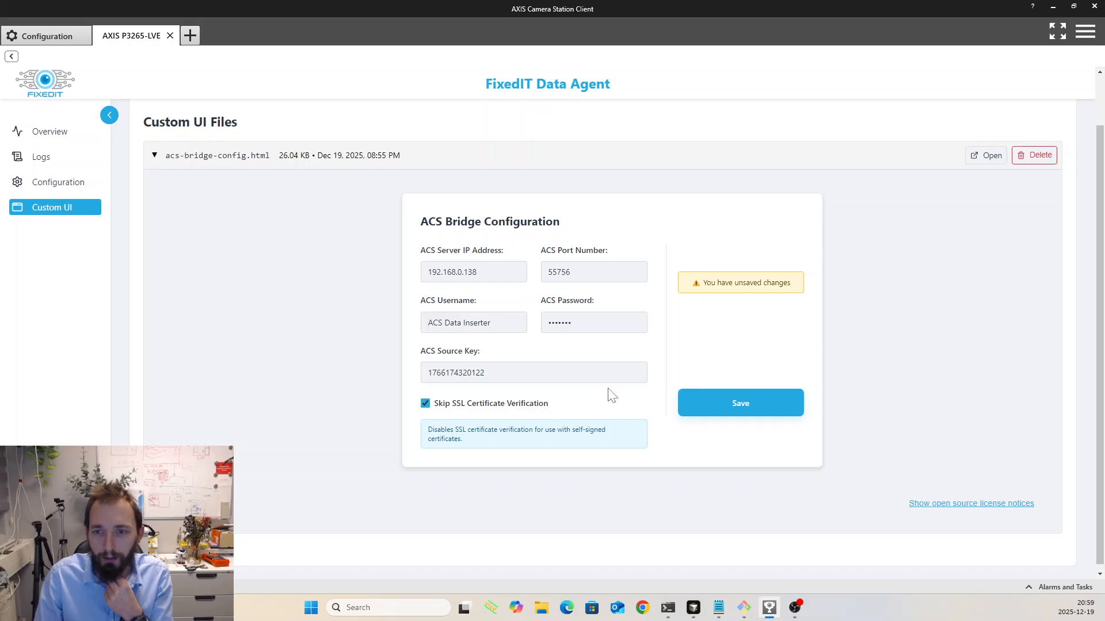
click(740, 413)
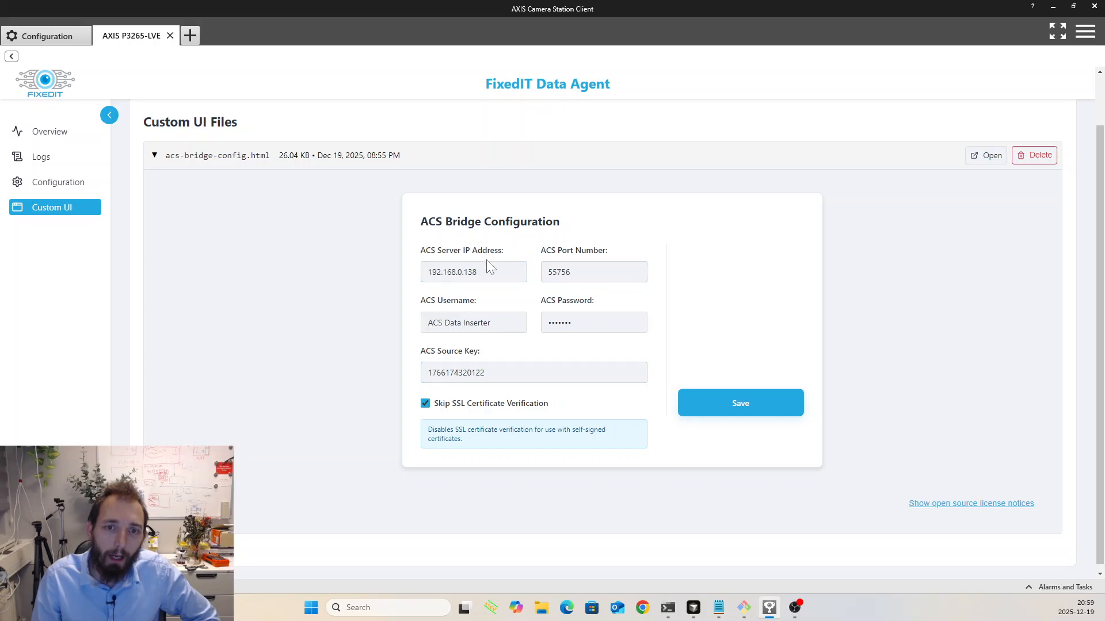
- Open a data search in Camera Station and set its time range to Live
click(61, 38)
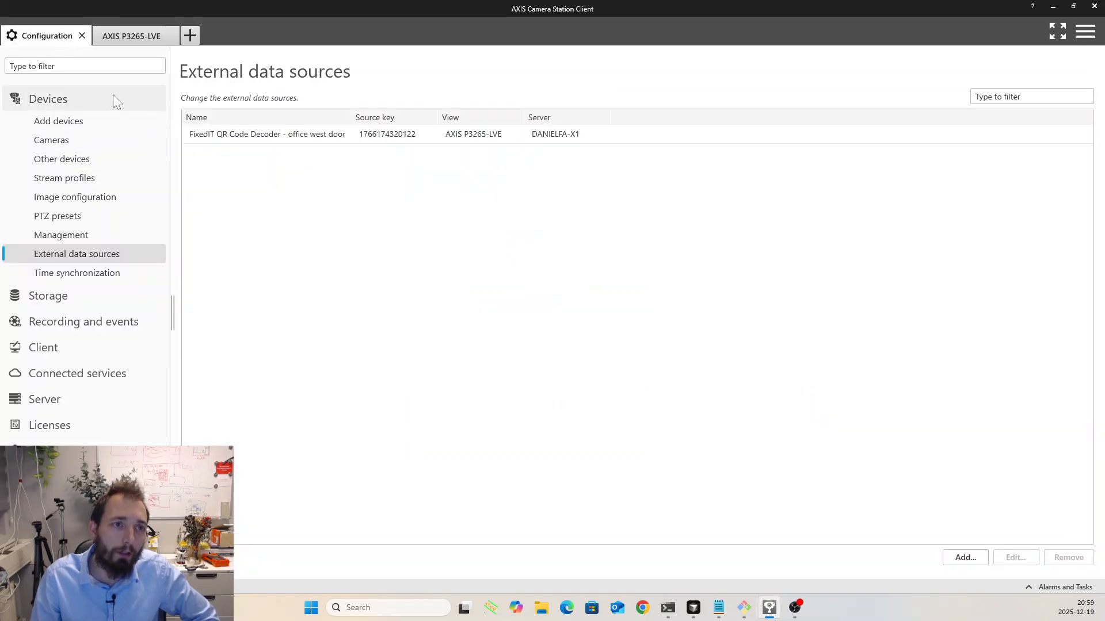
click(190, 35)
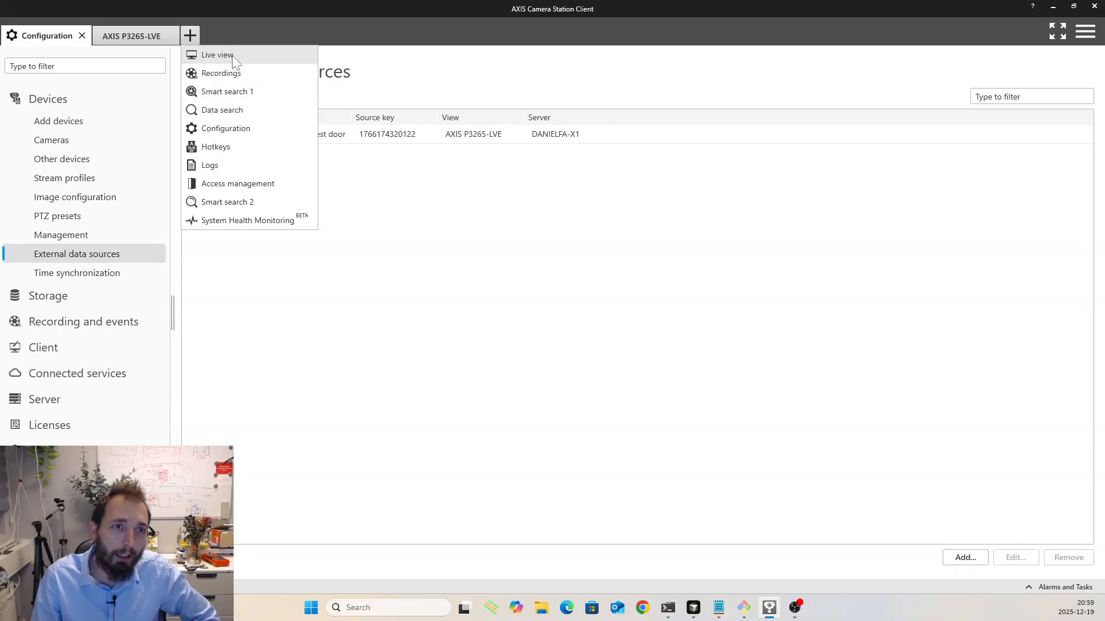
click(222, 111)
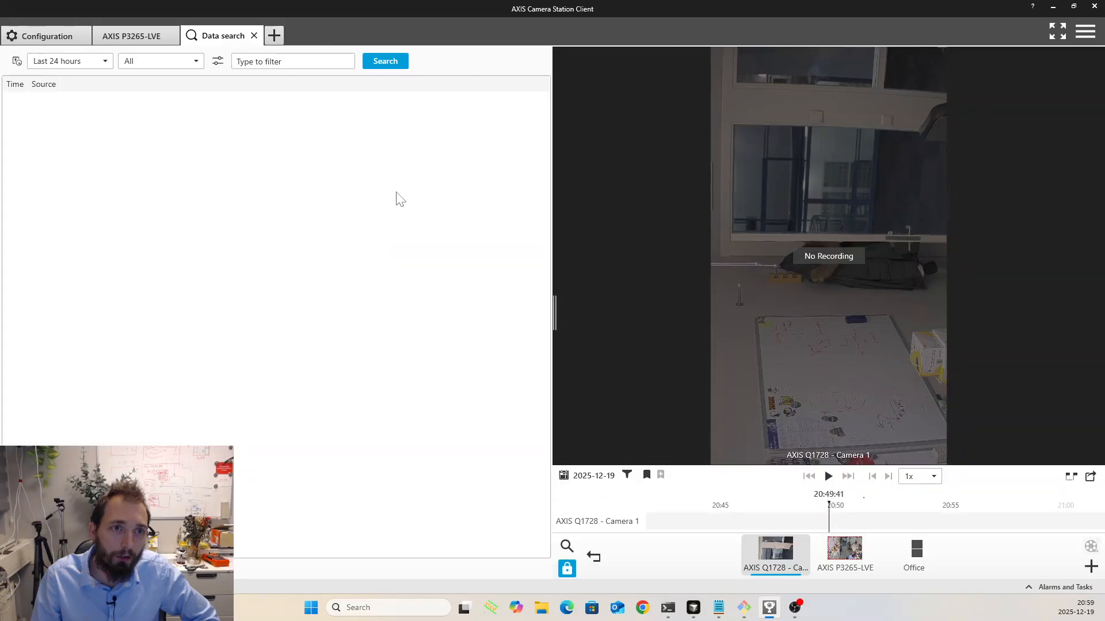
click(93, 64)
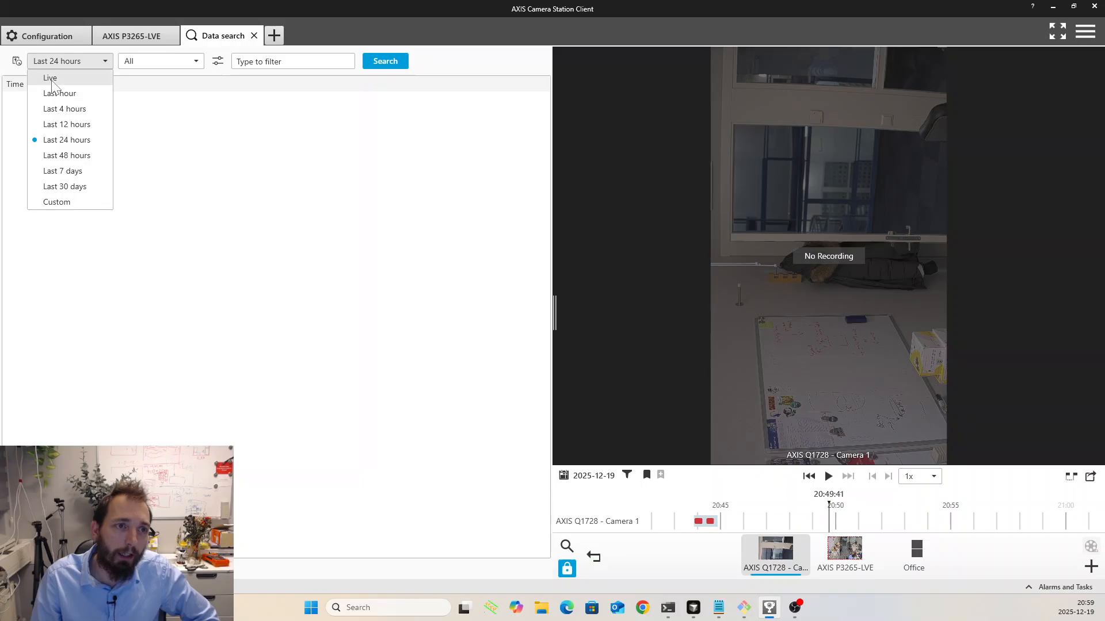
click(51, 79)
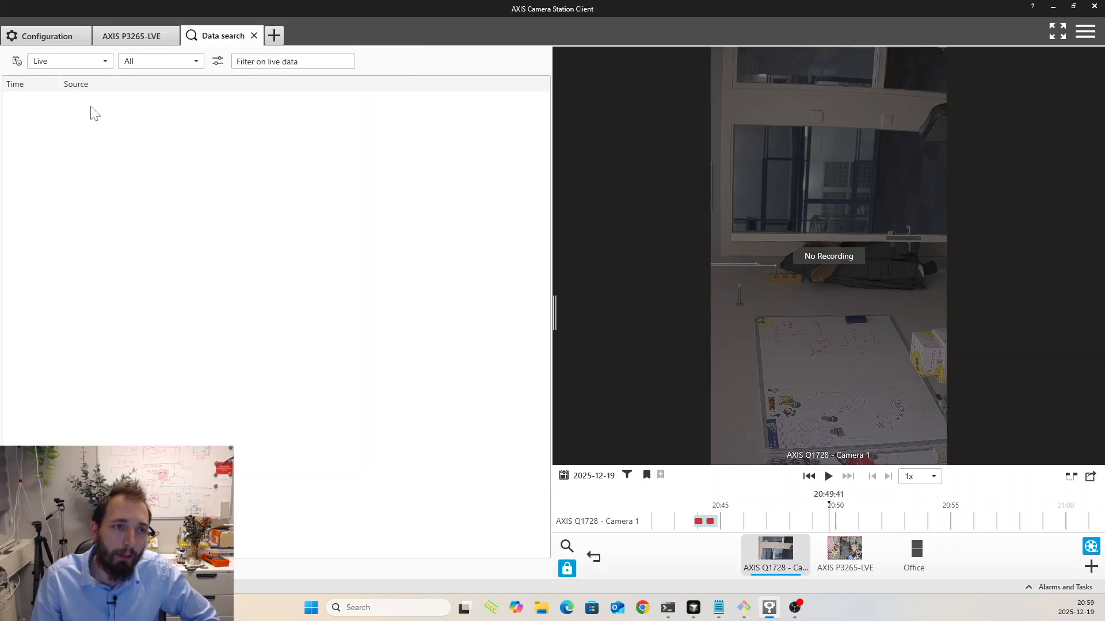
- Limit the data search to External data and check that the FixedIT QR Code Decoder source is included
click(184, 61)
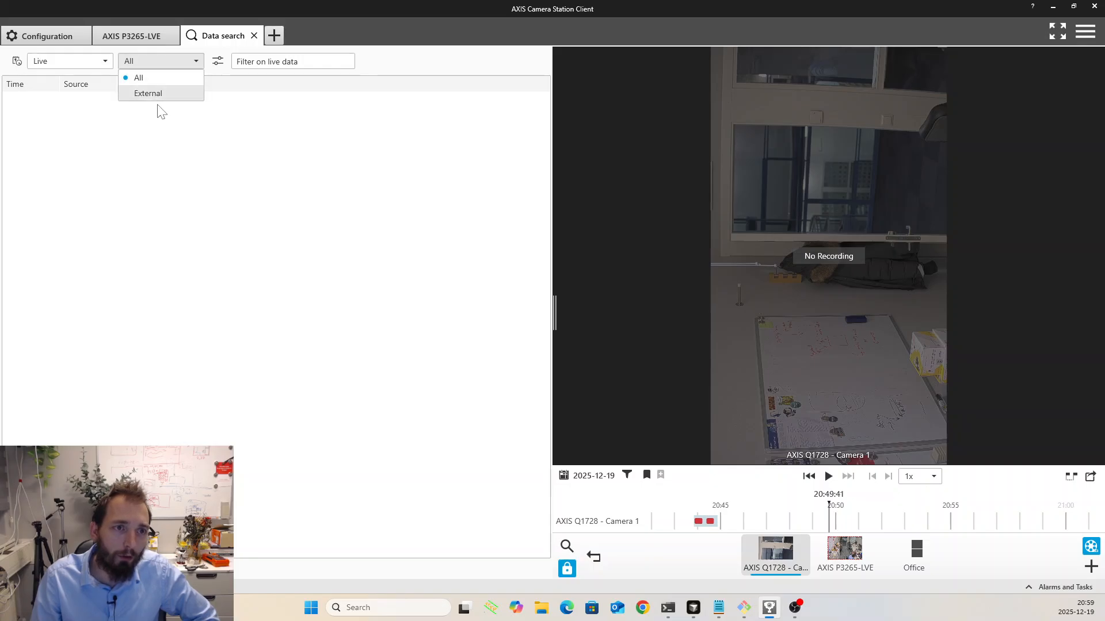
click(159, 95)
click(218, 61)
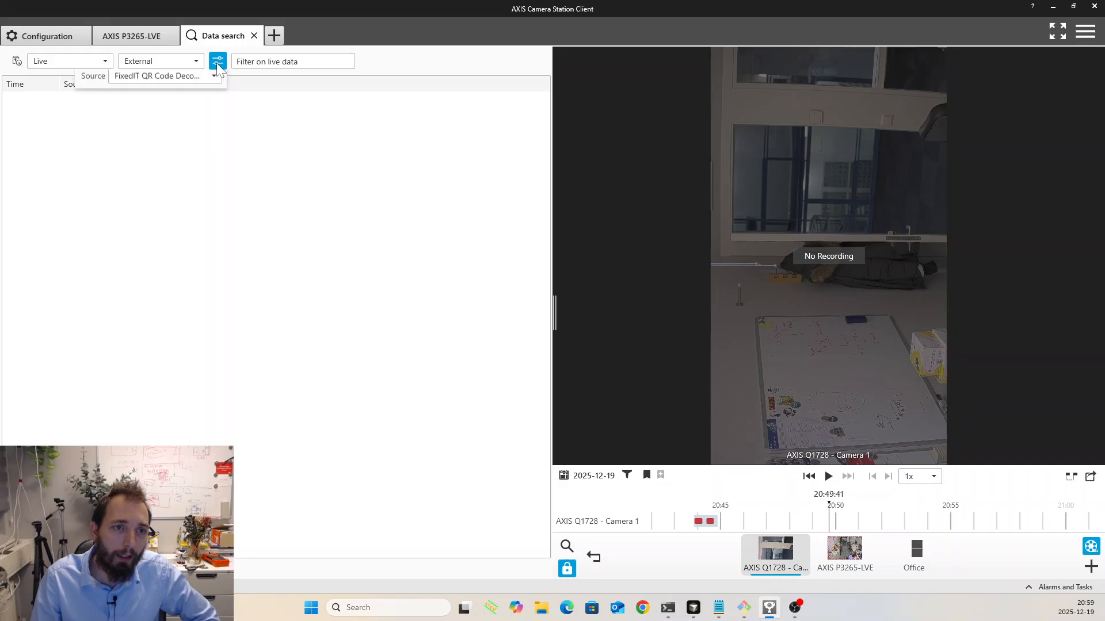
click(157, 84)
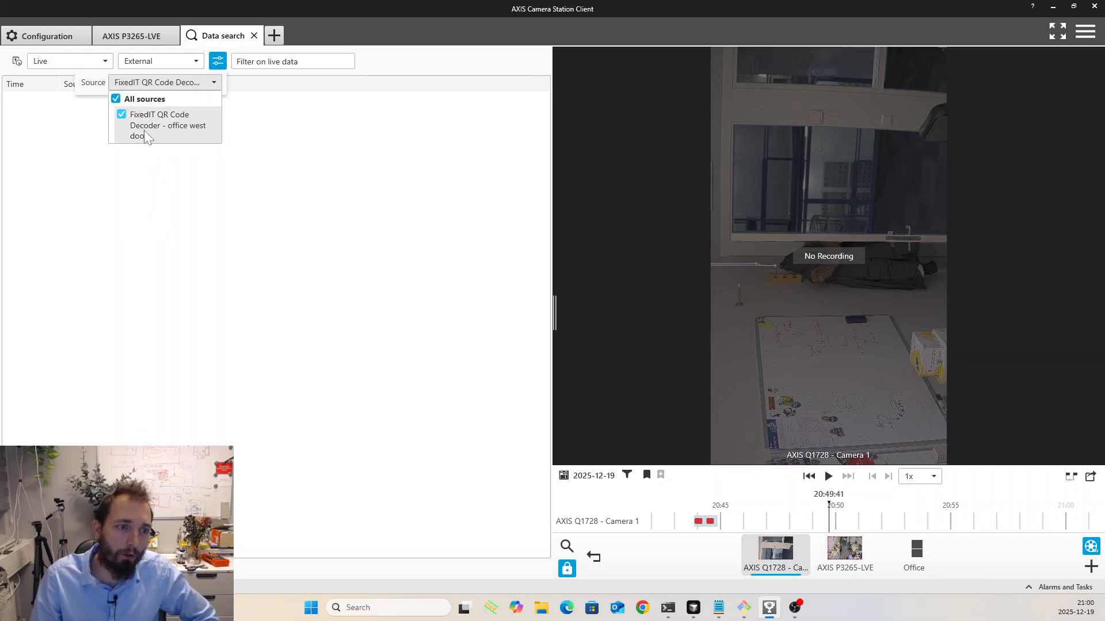
click(275, 188)
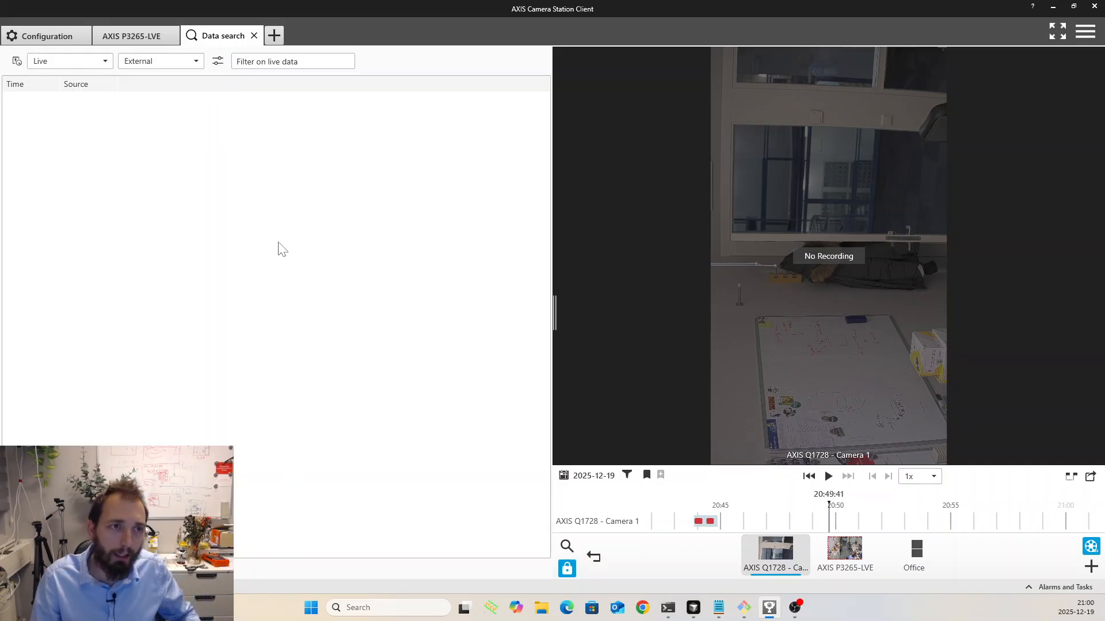
- Leave the FixedIT Data Agent page and view the AXIS P3265-LVE camera's video stream
click(151, 36)
click(11, 56)
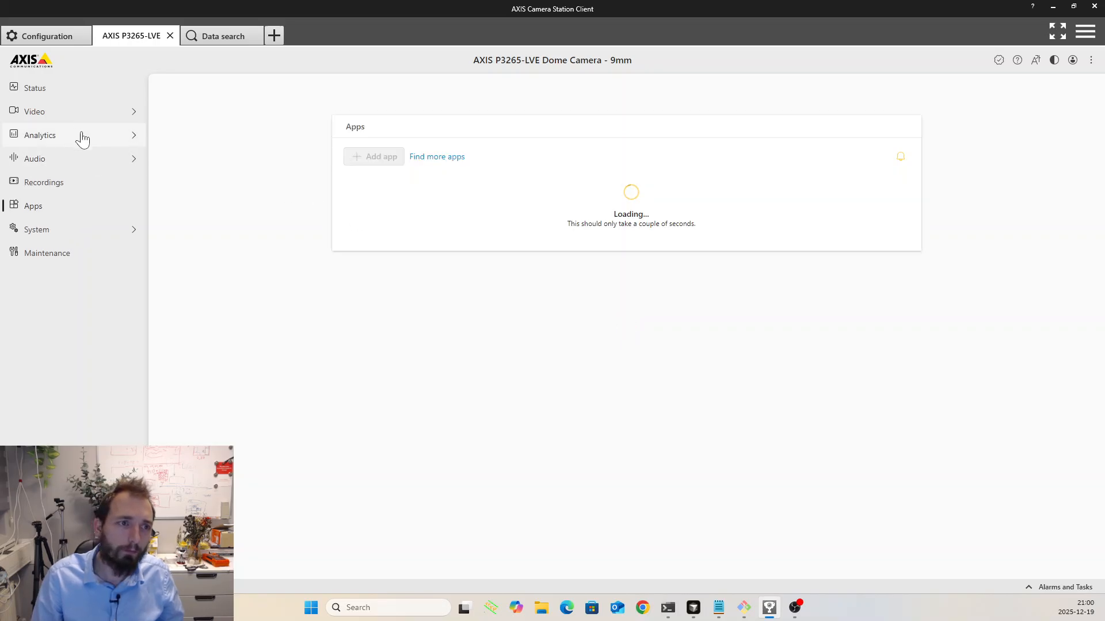
click(70, 114)
click(38, 177)
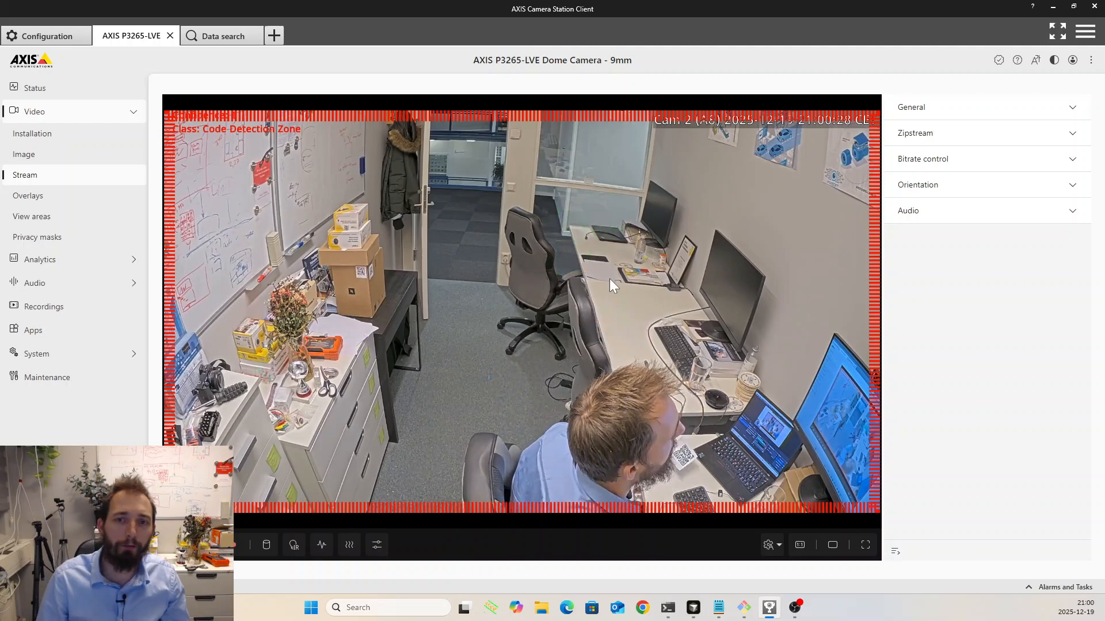
- Return to the live data search, widen the Time column and view the recordings of the 21:00 QR code detections
click(224, 38)
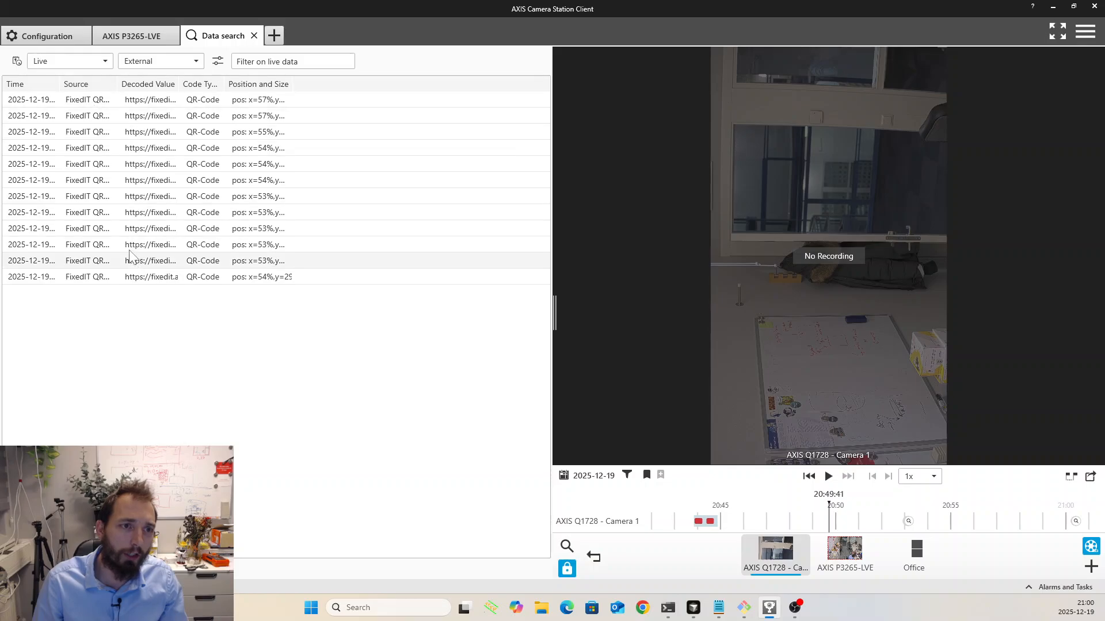
drag(59, 84, 103, 91)
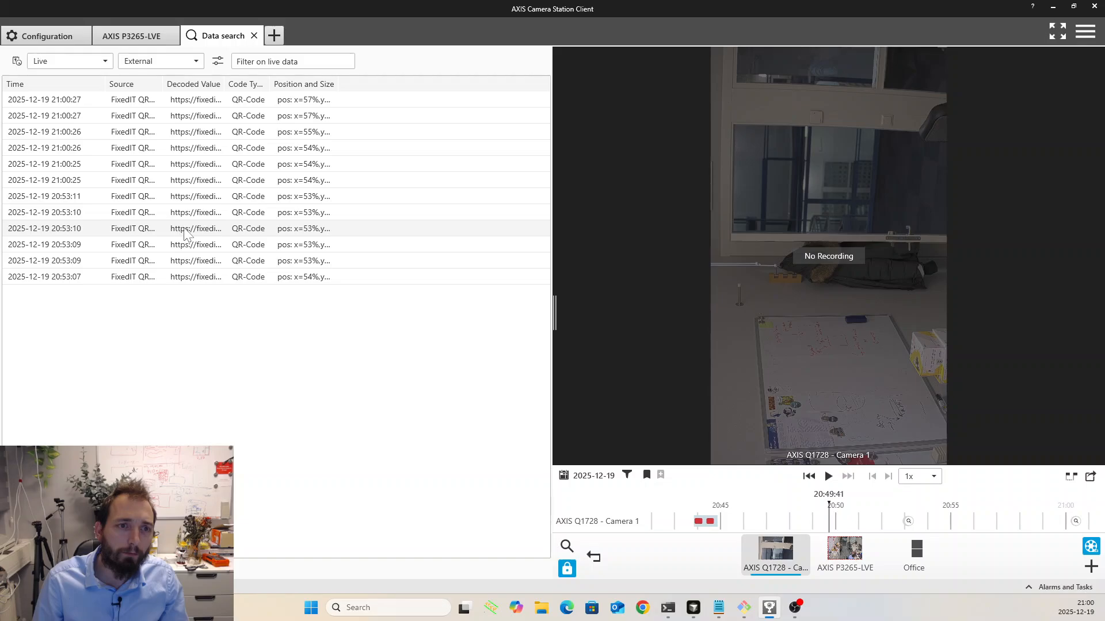
click(176, 164)
click(185, 133)
click(184, 117)
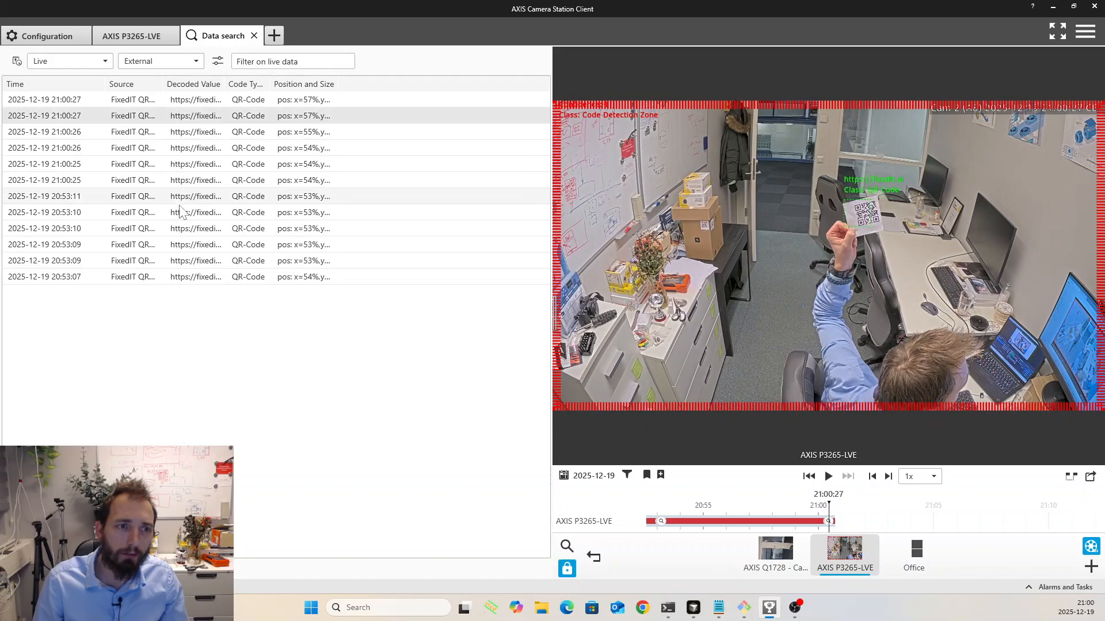
- View the recordings of the 20:53:09 and 20:53:10 detections, and widen the Position and Size column to show its full values
click(169, 245)
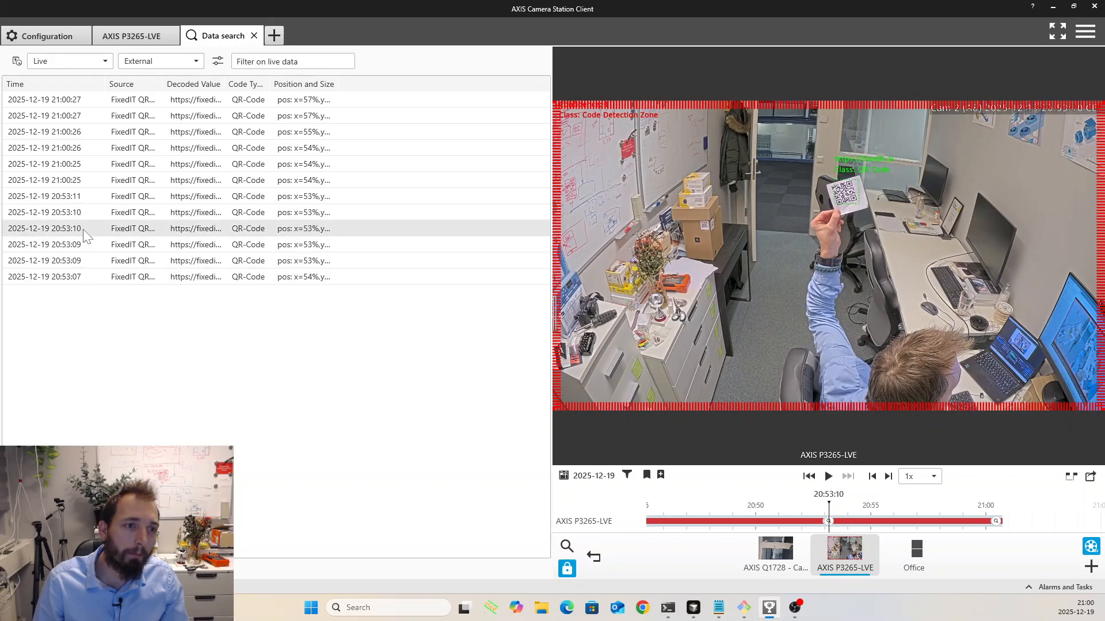
click(87, 213)
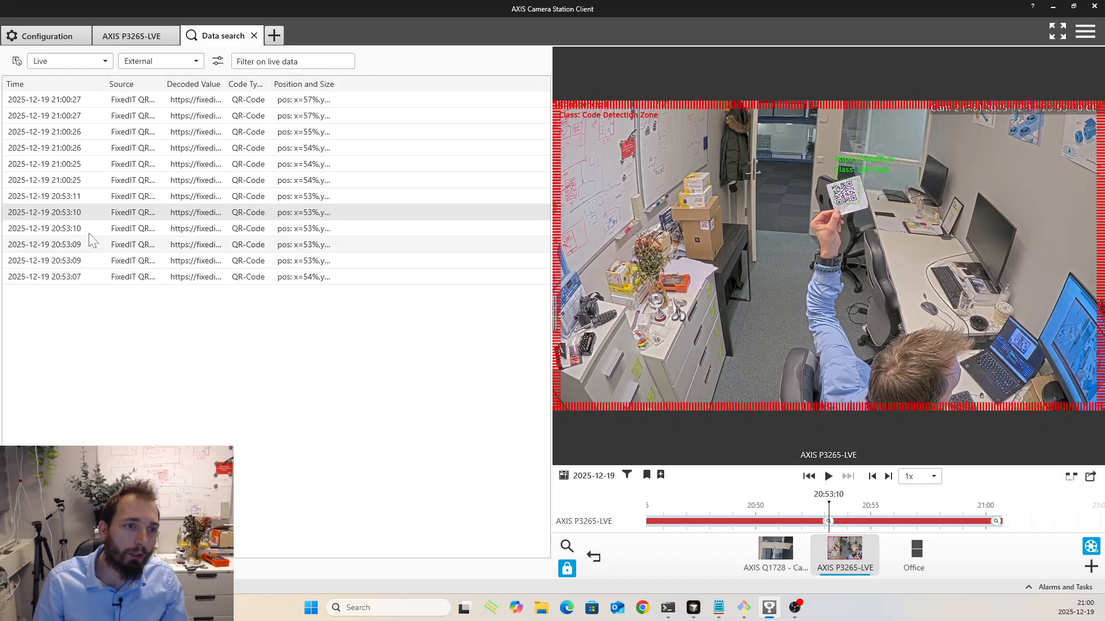
click(90, 258)
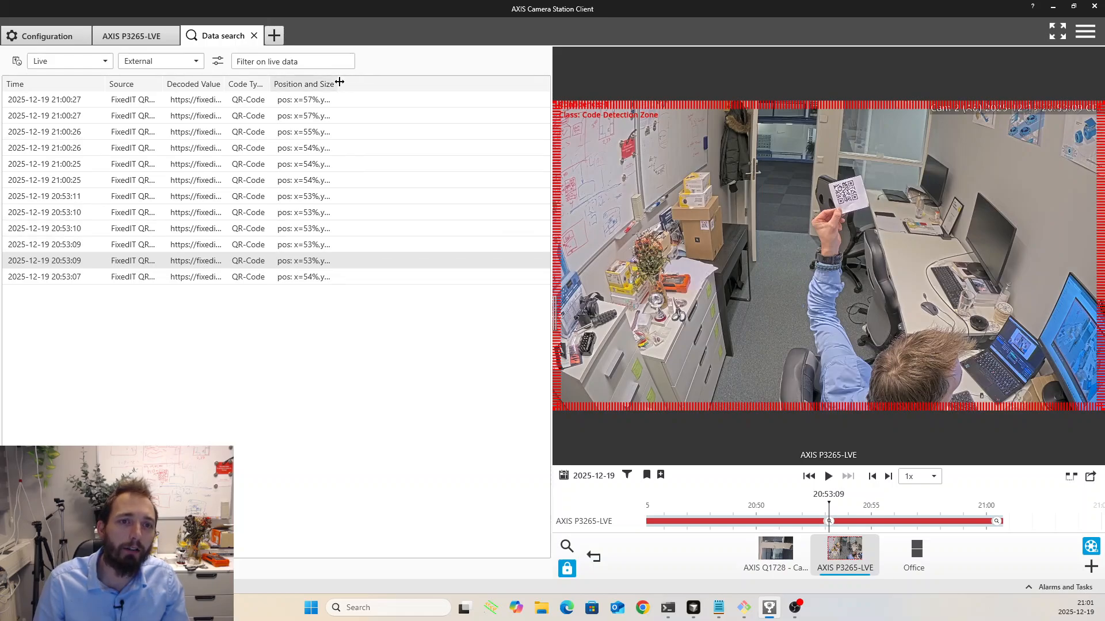
drag(339, 82, 439, 84)
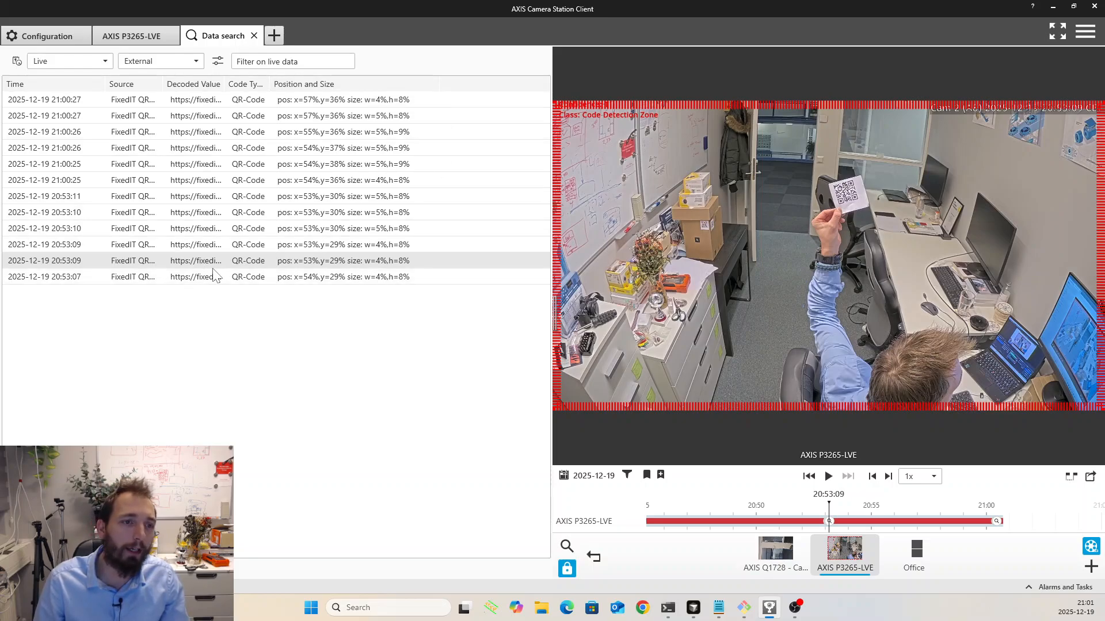
- Widen the Source column to show the full source names and view the recordings of the 20:53:10 and 20:53:11 detections
drag(164, 84, 290, 84)
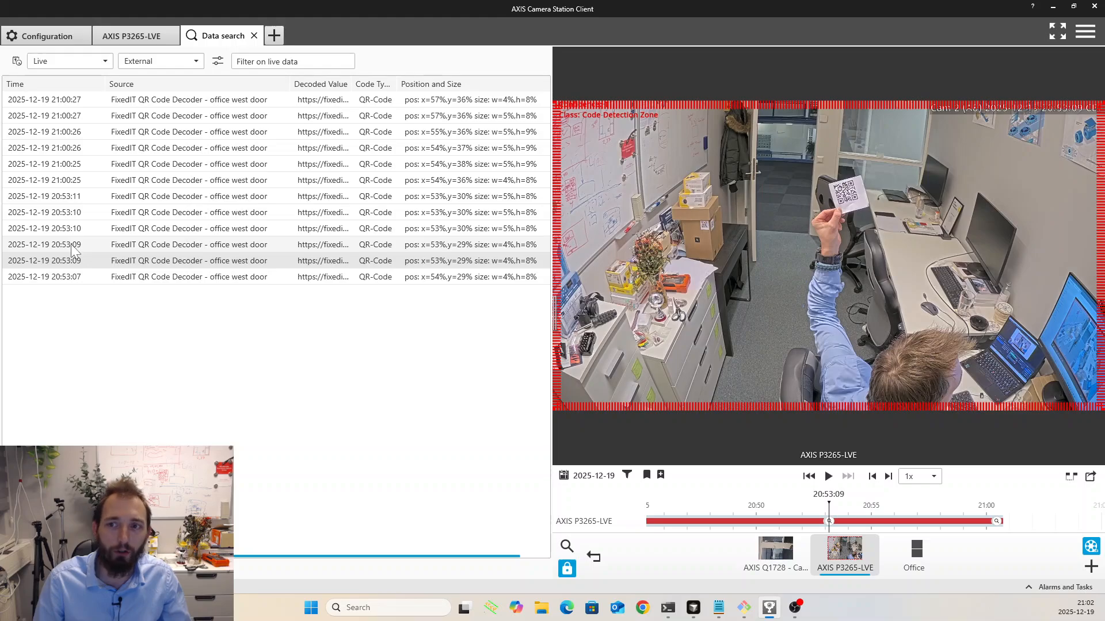
click(82, 224)
click(82, 209)
click(80, 196)
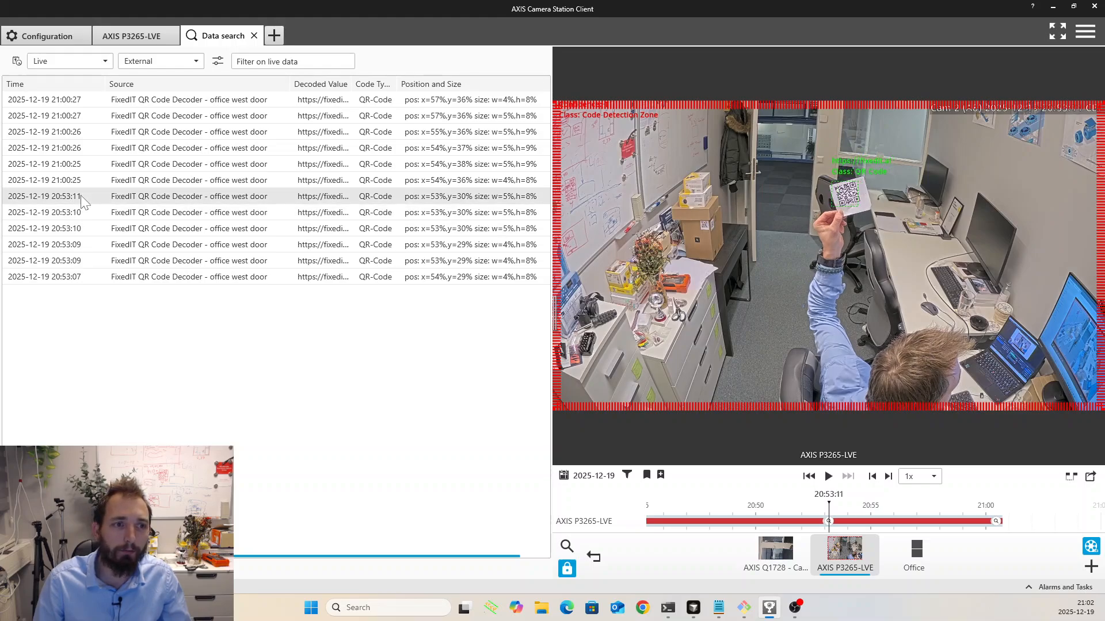
- View the recordings of the QR code detections from 21:00:25 through 21:00:27, one after another
click(82, 180)
click(84, 161)
click(88, 141)
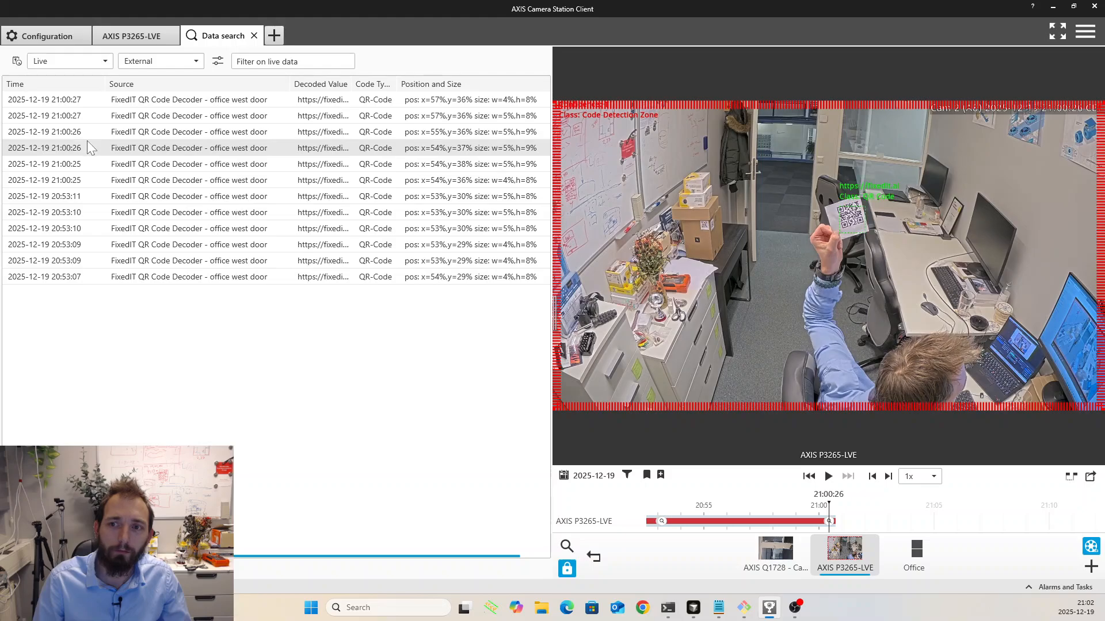
click(83, 132)
click(79, 115)
click(80, 99)
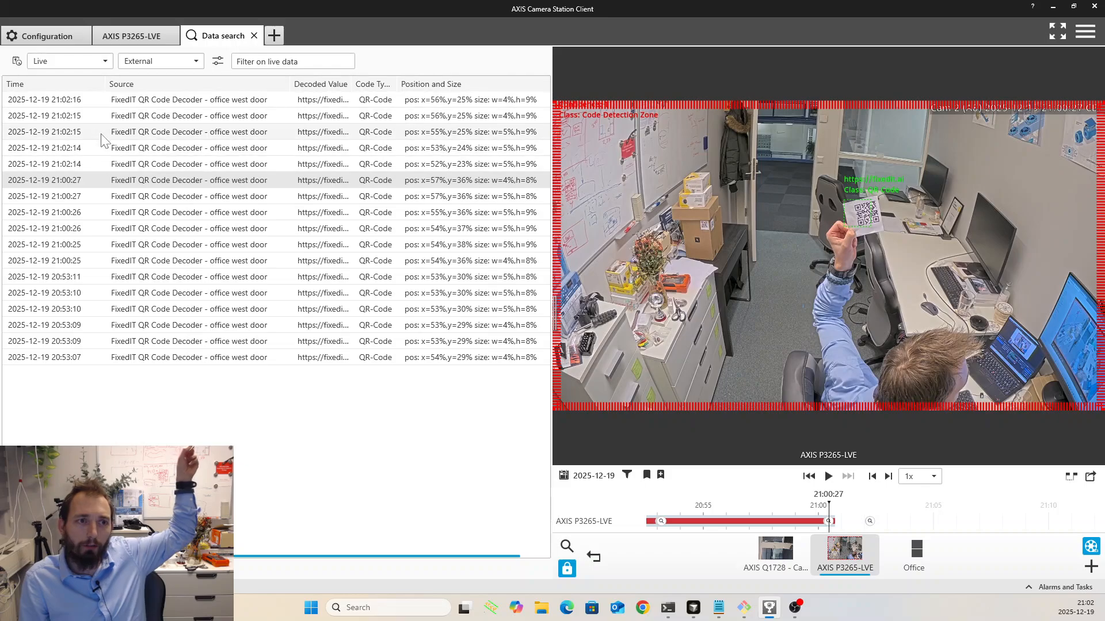
- View the recordings of the new live QR code detections from 21:02:15 to 21:02:17
click(99, 135)
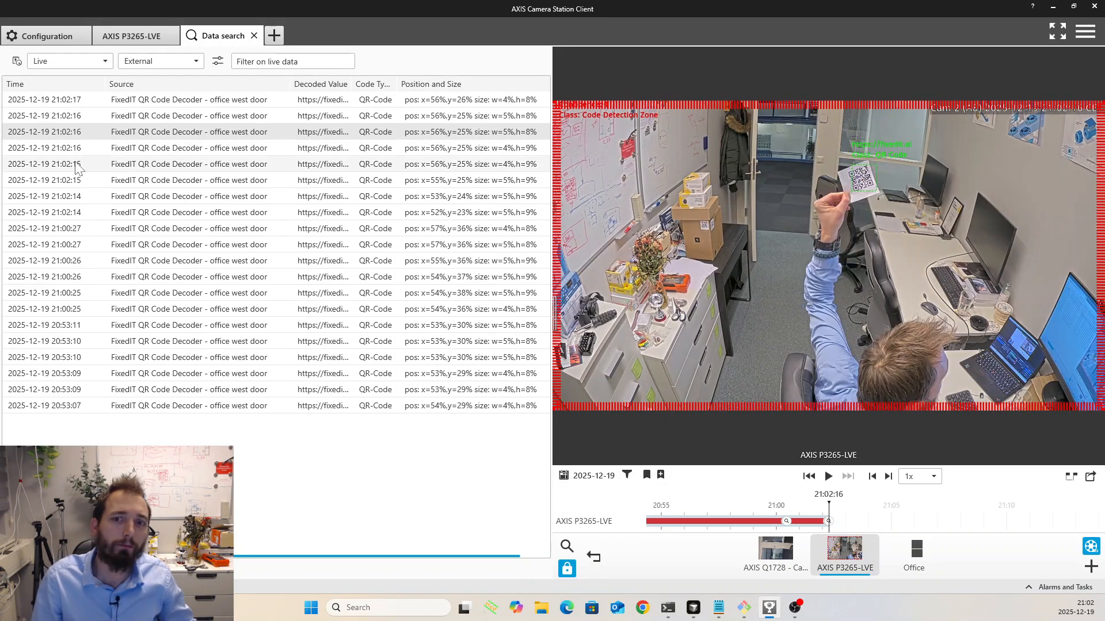
click(82, 167)
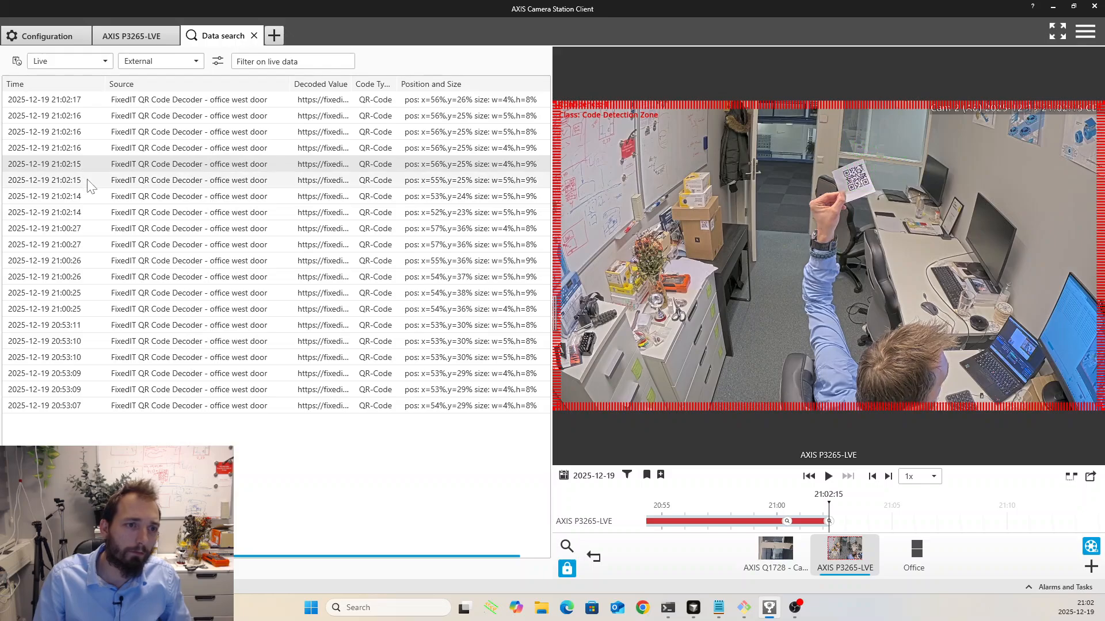
click(88, 129)
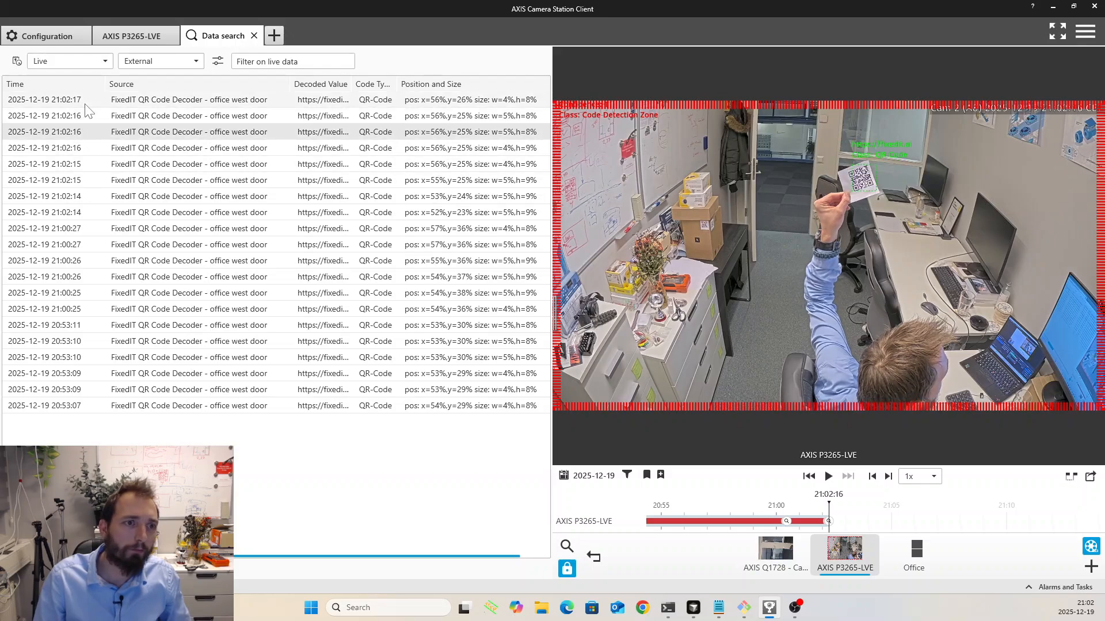
click(85, 104)
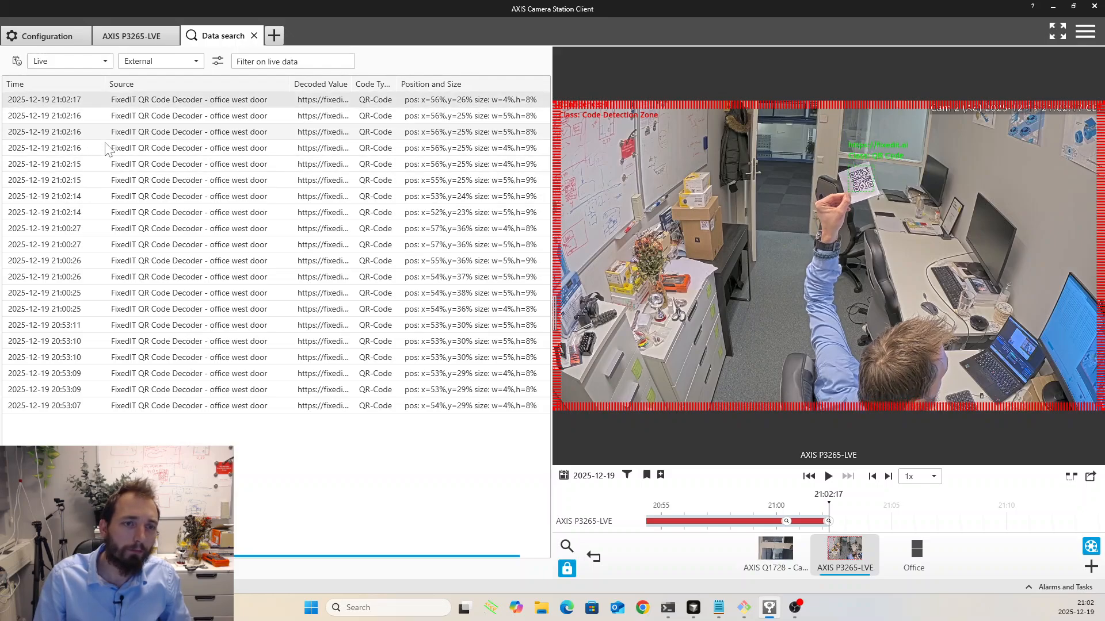
- Search the external data of the last hour and widen the Source column to show the full source names
click(92, 60)
click(71, 96)
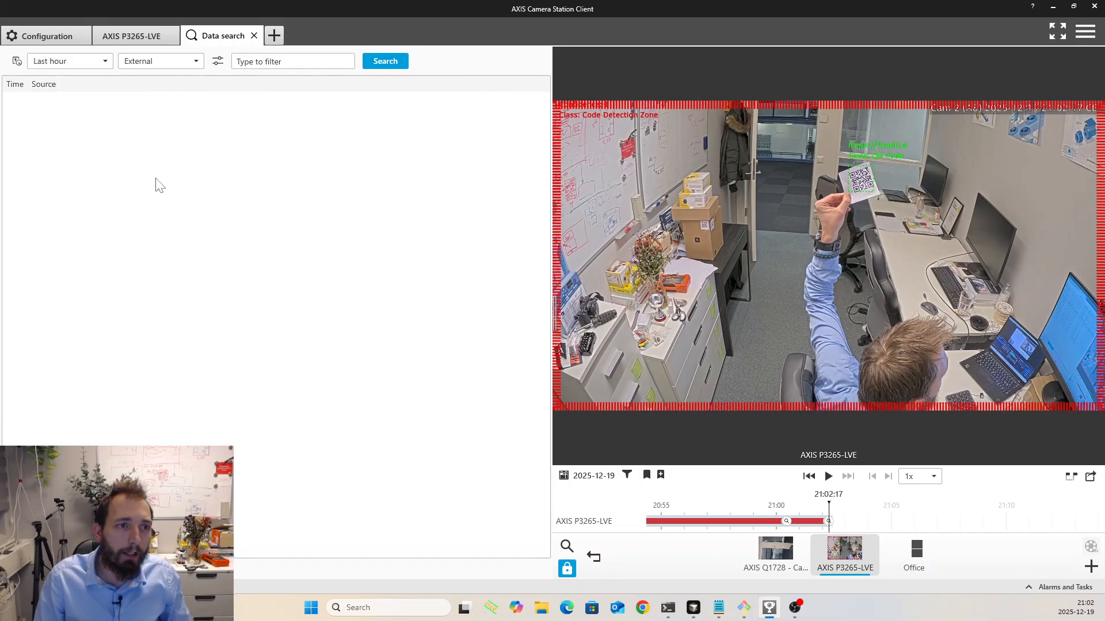
click(385, 62)
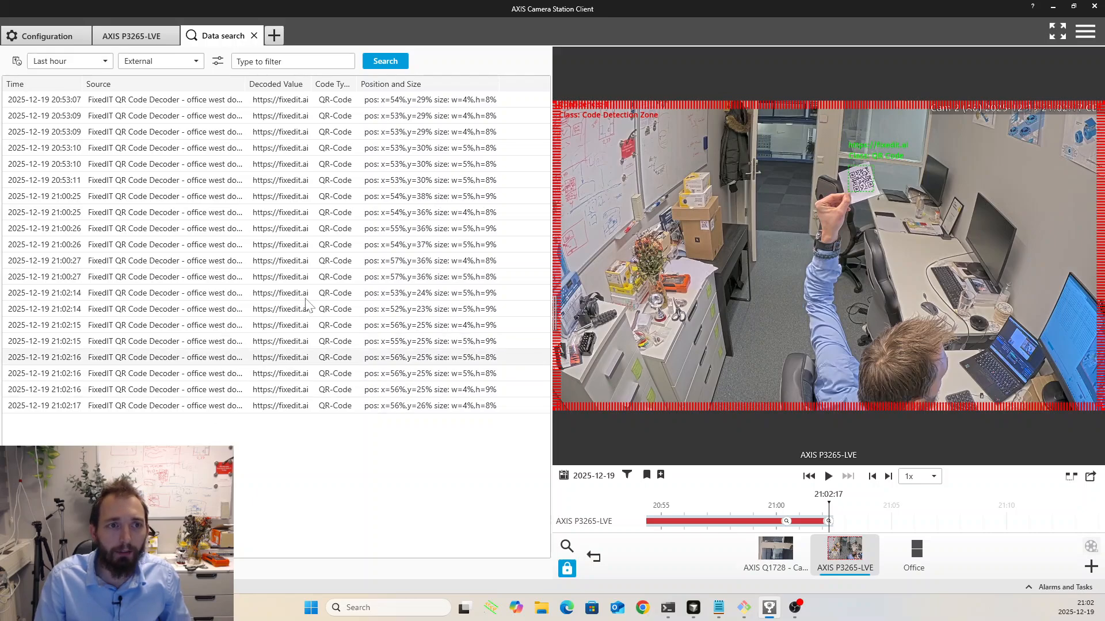
drag(246, 81, 270, 84)
- View the recordings of several detections in the last-hour results, including those at 21:02:15 and 21:00:25
click(233, 246)
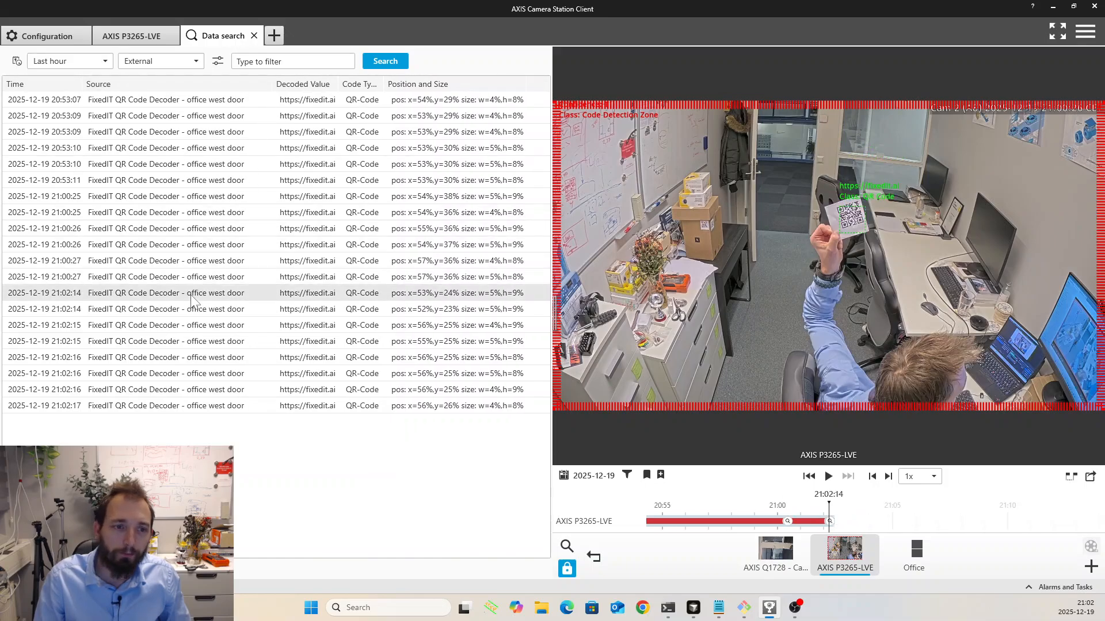
click(218, 341)
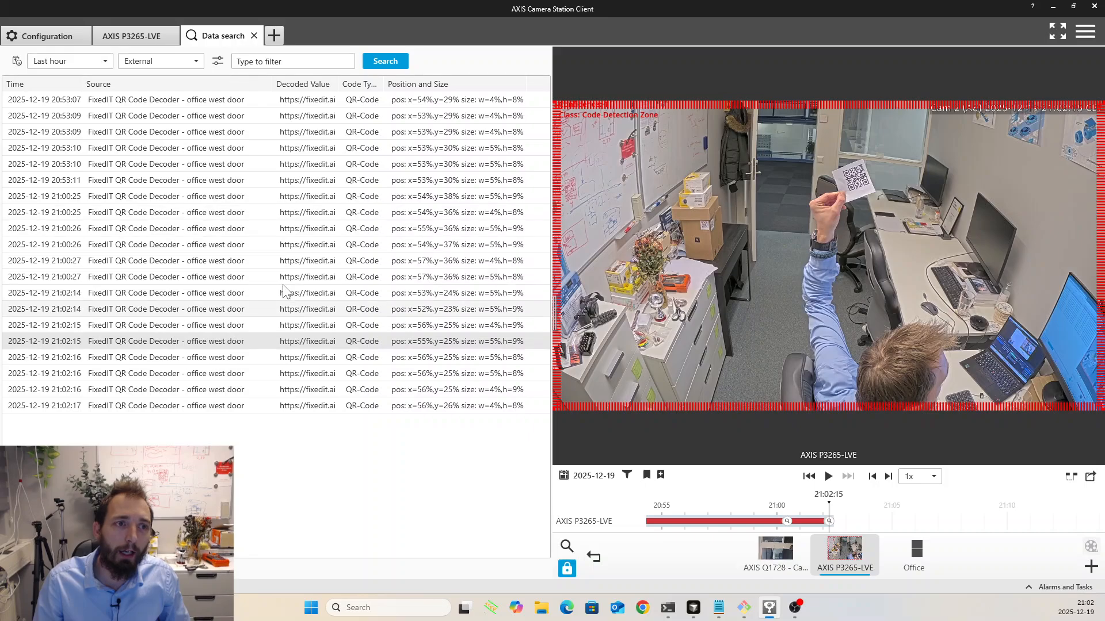
click(150, 214)
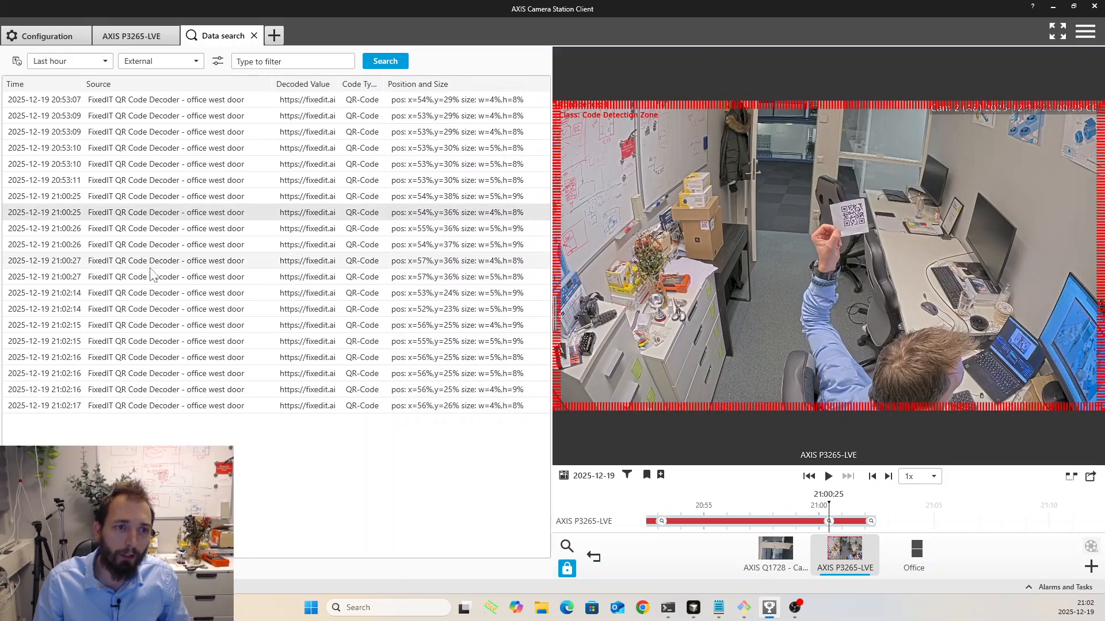